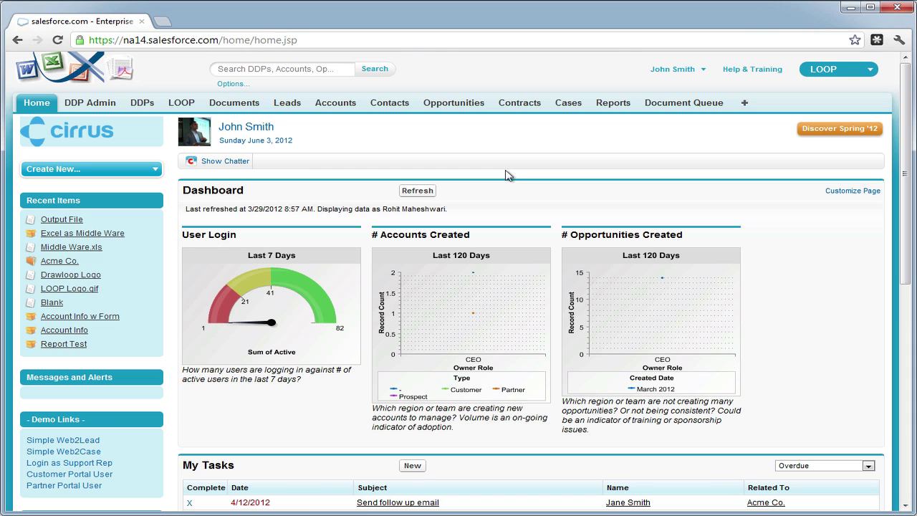
- In the Excel as Middle Ware DDP, select the Middle Ware.xls file and choose the LOOP Reports folder
left_click(143, 104)
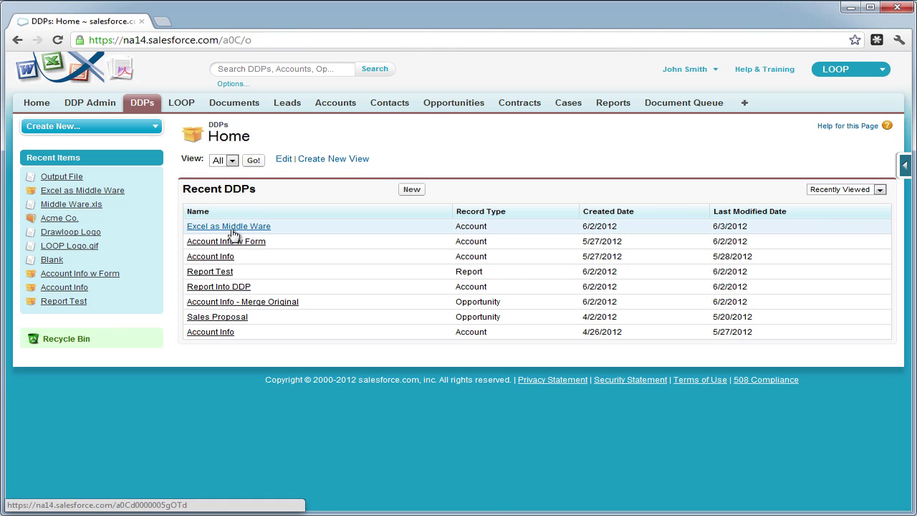
left_click(231, 228)
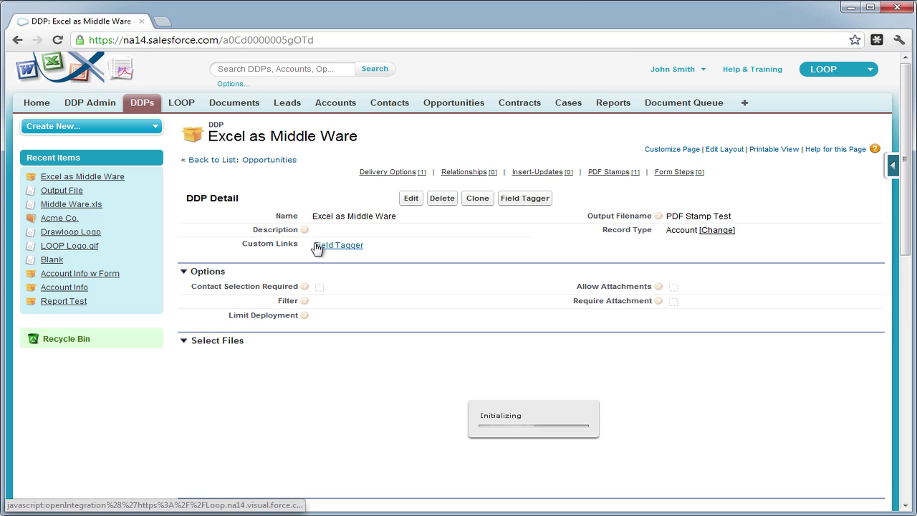
scroll(326, 247, "down", 2)
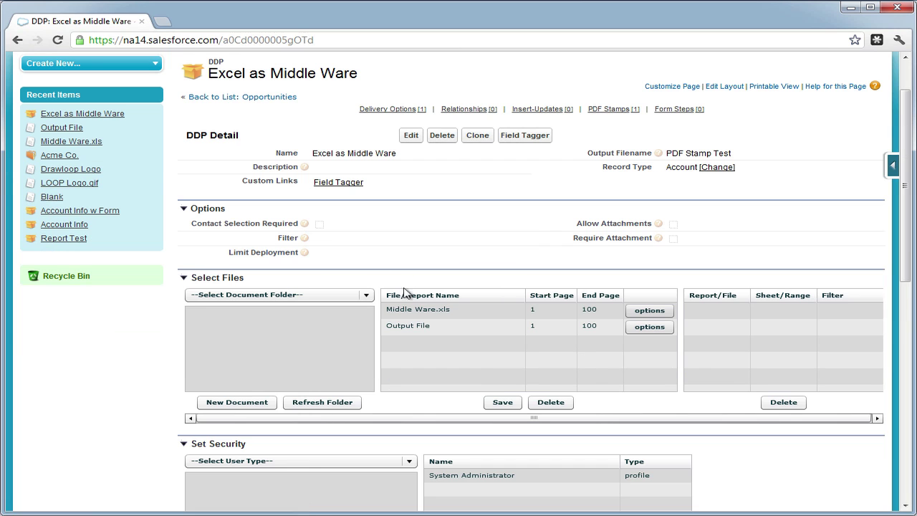
left_click(430, 327)
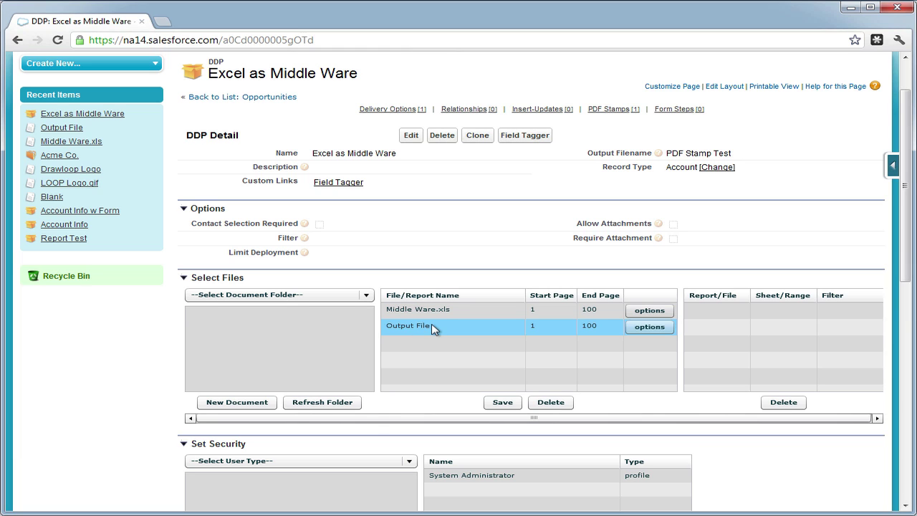
left_click(411, 313)
left_click(366, 296)
left_click_drag(369, 324, 370, 343)
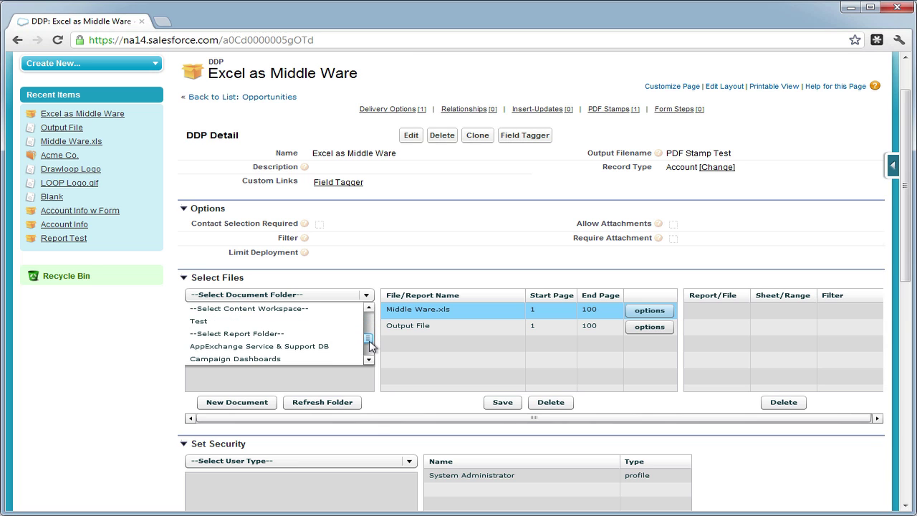
scroll(370, 348, "down", 1)
scroll(370, 348, "down", 2)
left_click(361, 347)
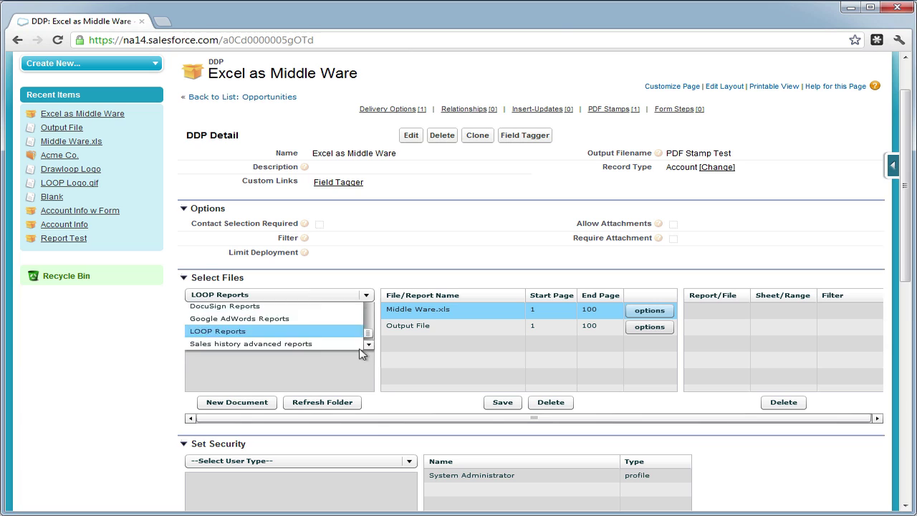
- Attach the Opportunity Report to the Report sheet, save, and open the Acme Co. account
left_click(251, 330)
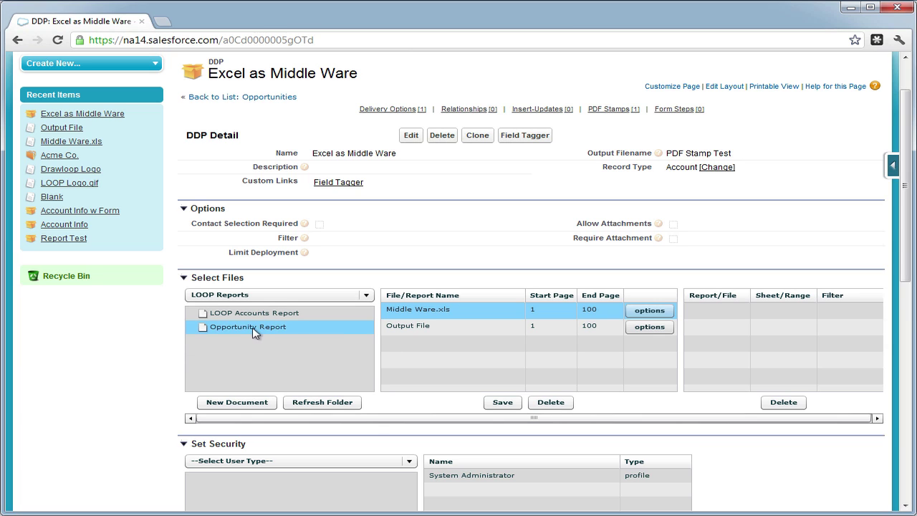
left_click_drag(252, 332, 709, 329)
left_click(783, 307)
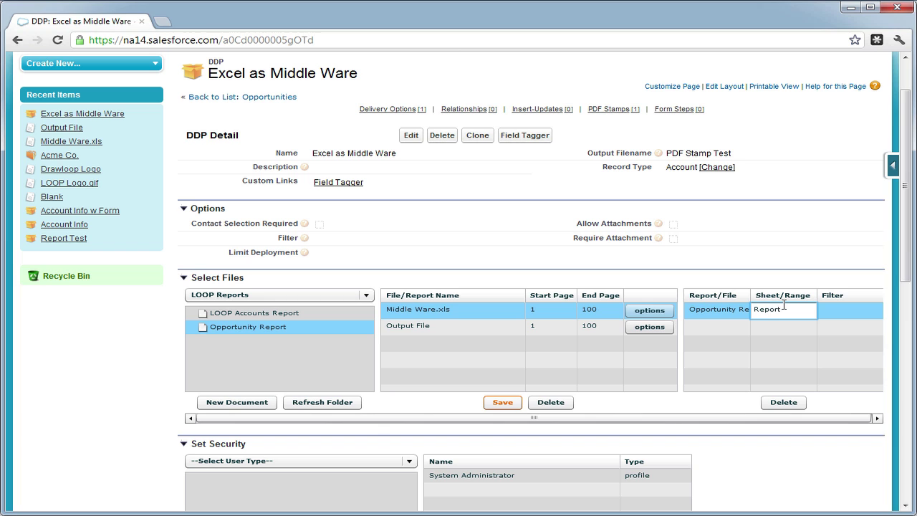
left_click(785, 340)
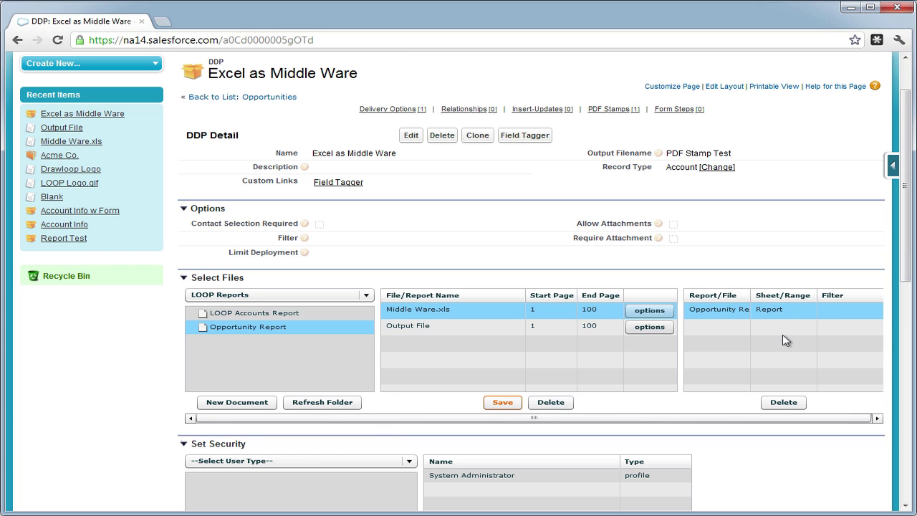
left_click(493, 402)
left_click(516, 377)
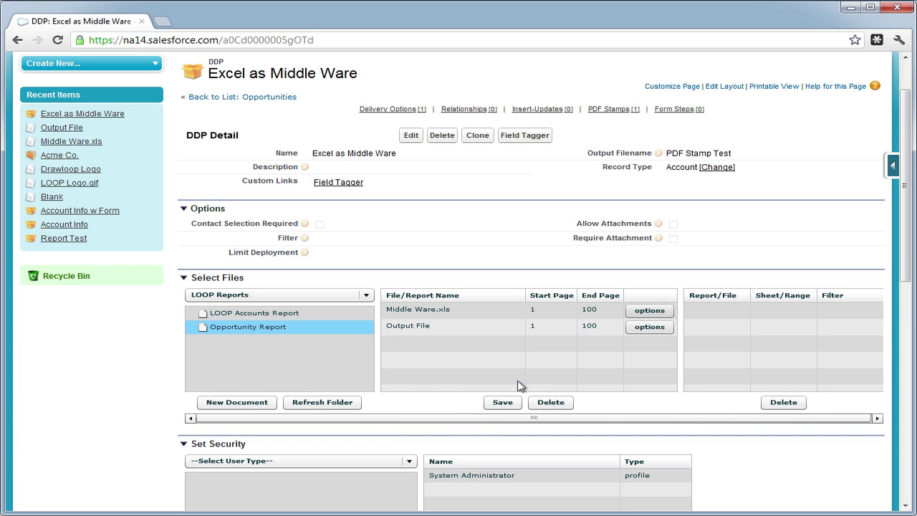
left_click(71, 156)
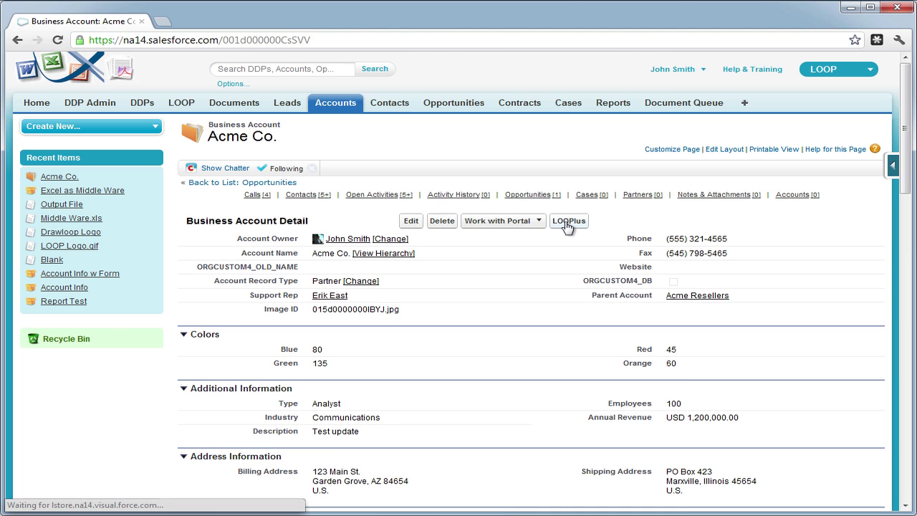
- Run Excel as Middle Ware for Acme Co. and open the generated Middle Ware.xlsx and Output File.docx
left_click(567, 224)
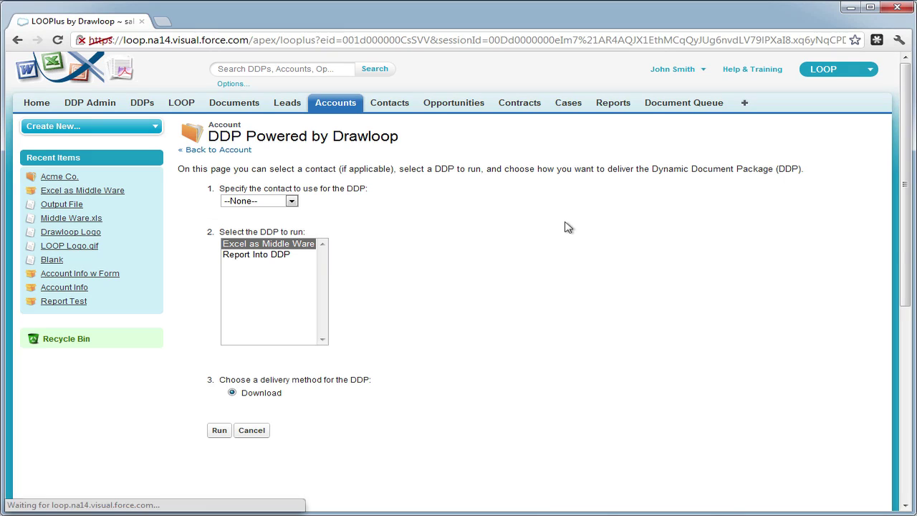
left_click(218, 432)
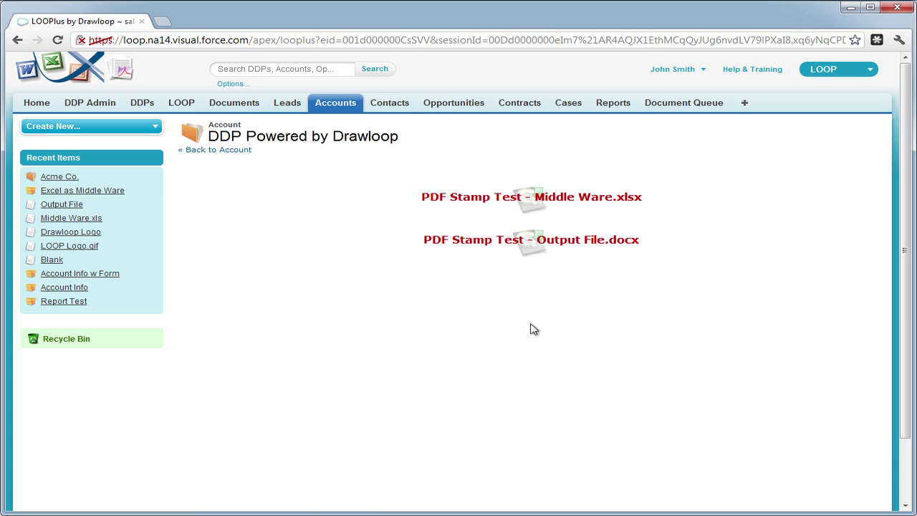
left_click(525, 197)
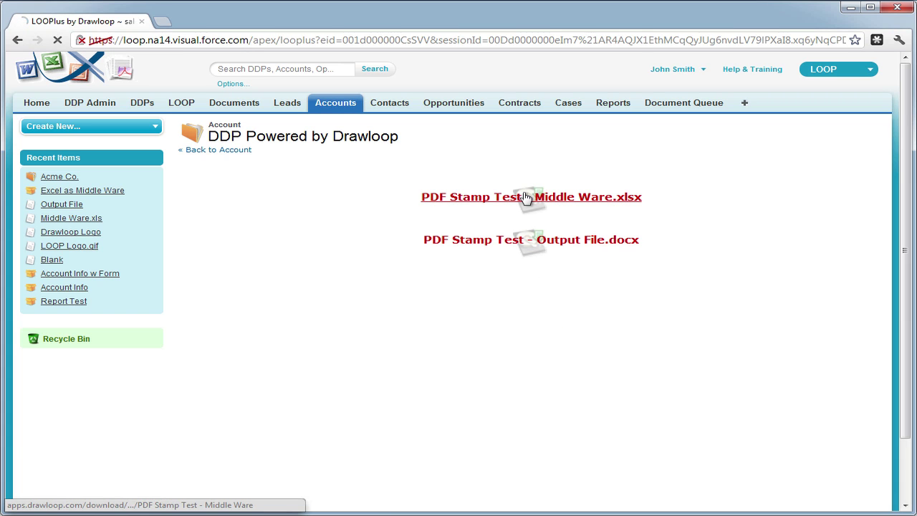
left_click(523, 244)
left_click(227, 497)
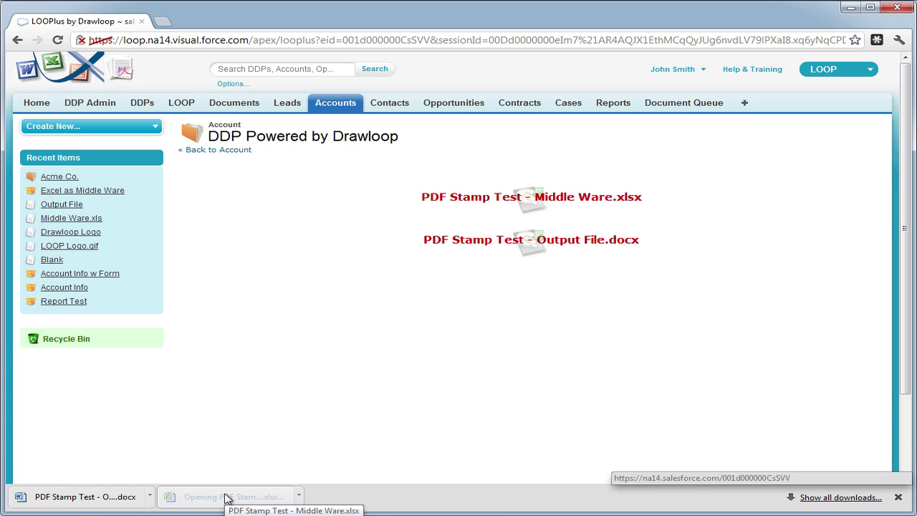
left_click(119, 497)
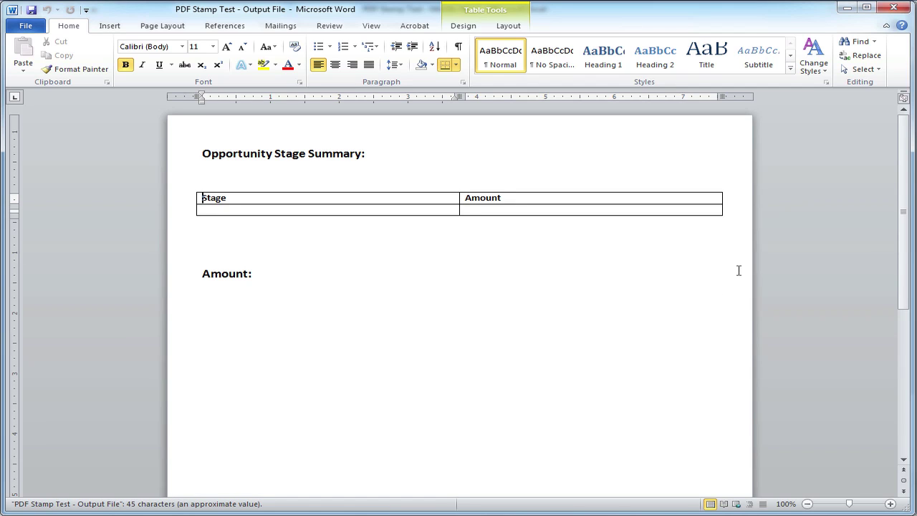
- In Outputs B3, enter a SUMIF that totals Report column D where column B is "Closed"
left_click(845, 10)
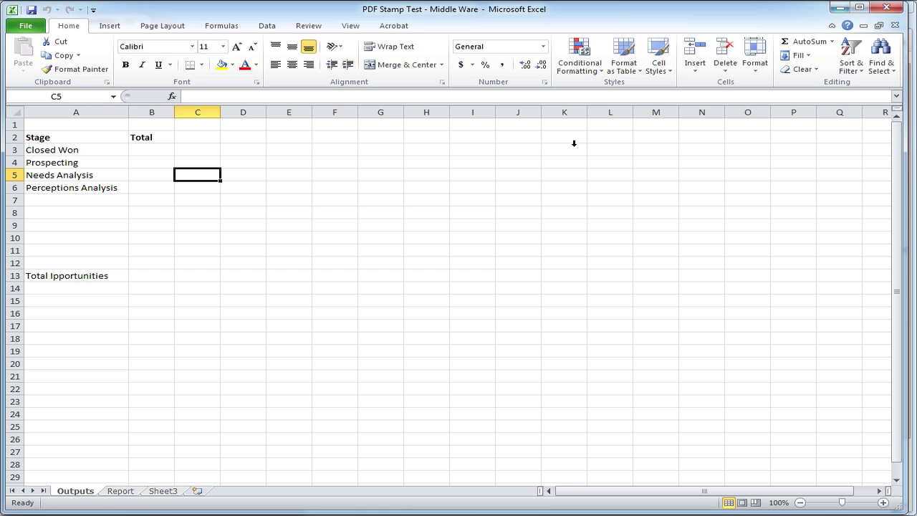
left_click(147, 149)
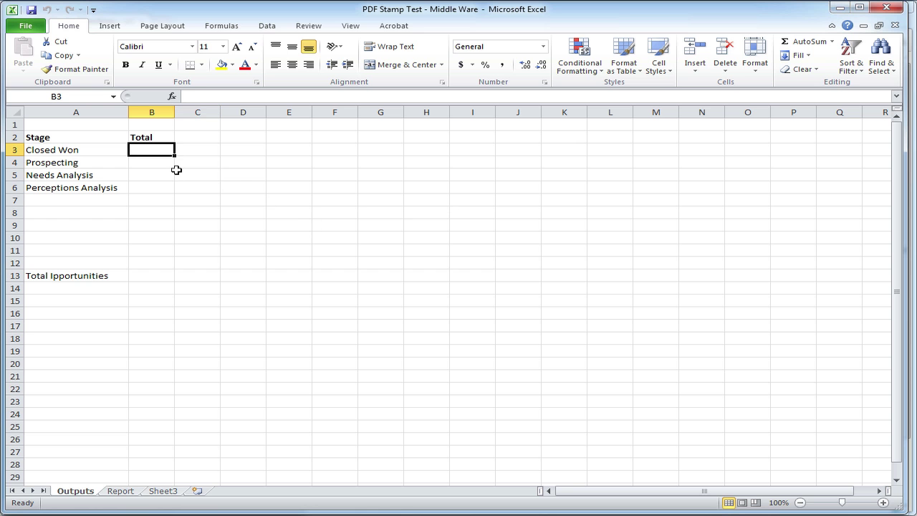
type("=sumif")
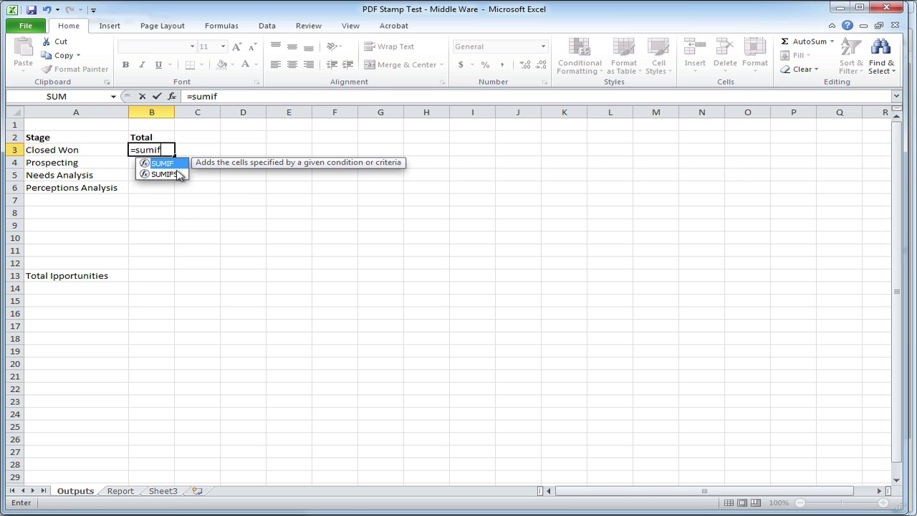
type("(")
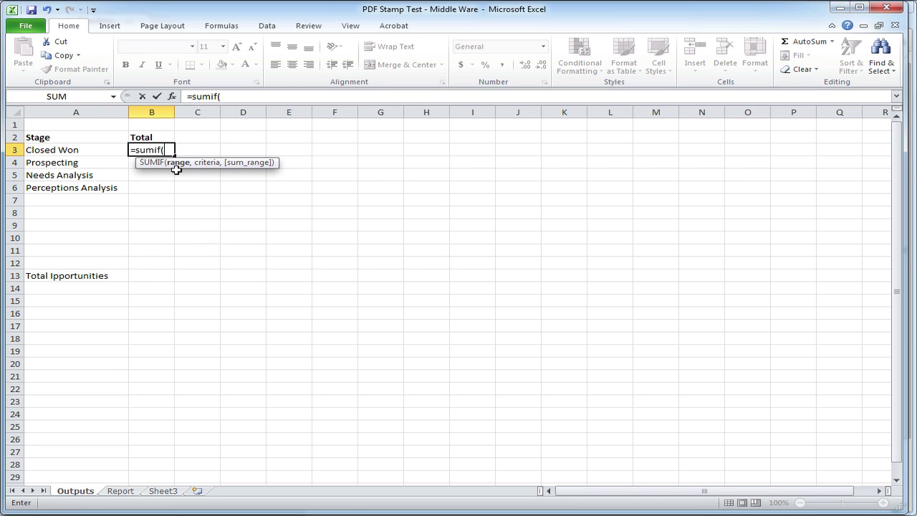
key("ctrl+Page_Down")
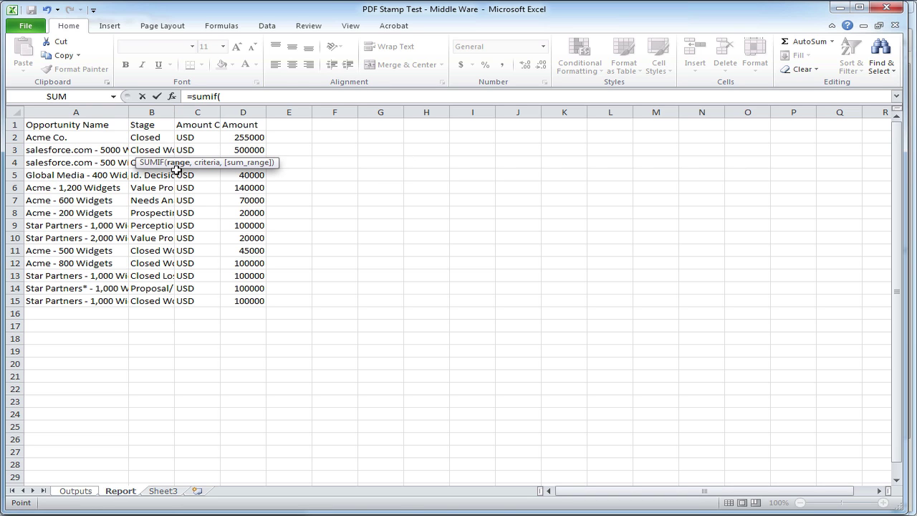
left_click(146, 112)
type(",\"Clo")
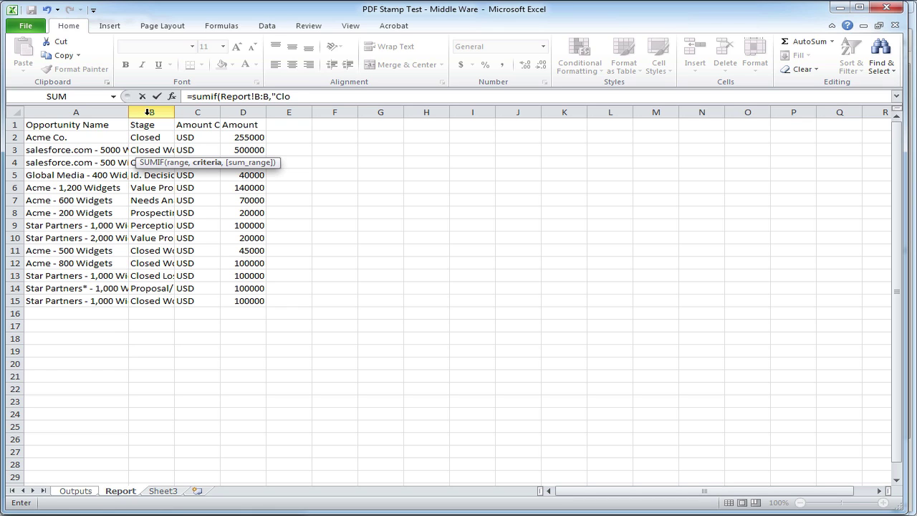
type("sed\",")
left_click(236, 109)
key("Return")
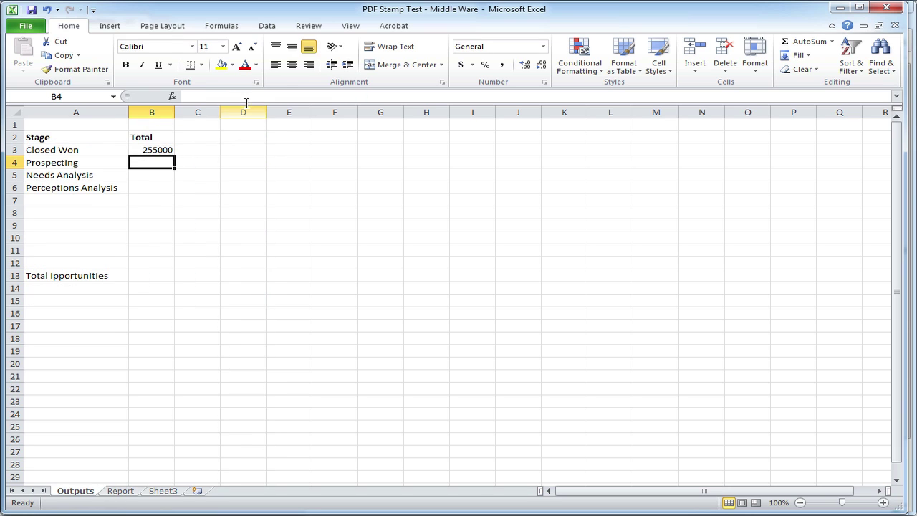
- Copy the SUMIF formula into B4 with its criterion changed to "Prospecting"
left_click(146, 150)
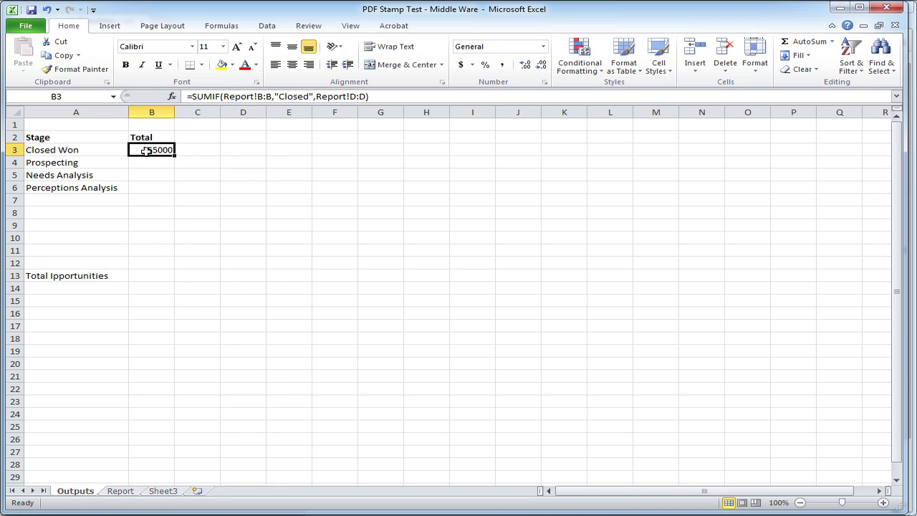
key("ctrl+c")
left_click(152, 163)
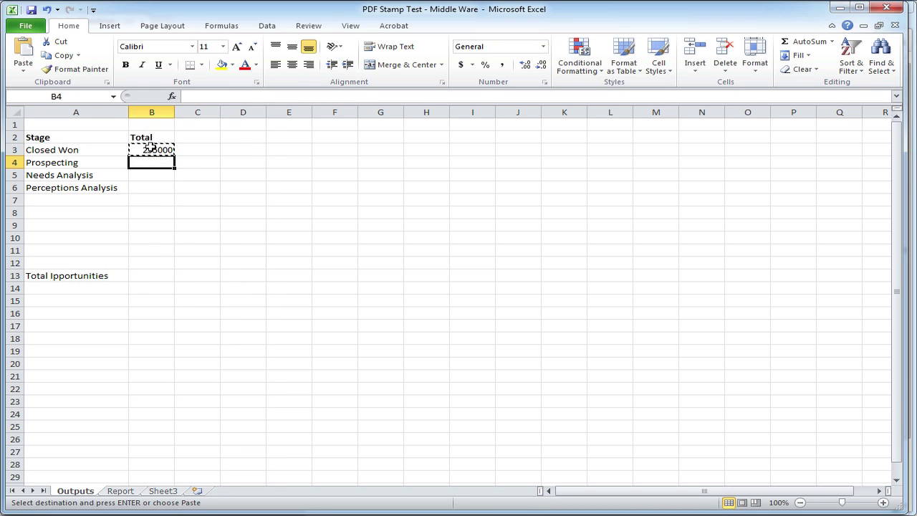
left_click(150, 148)
left_click_drag(192, 96, 389, 95)
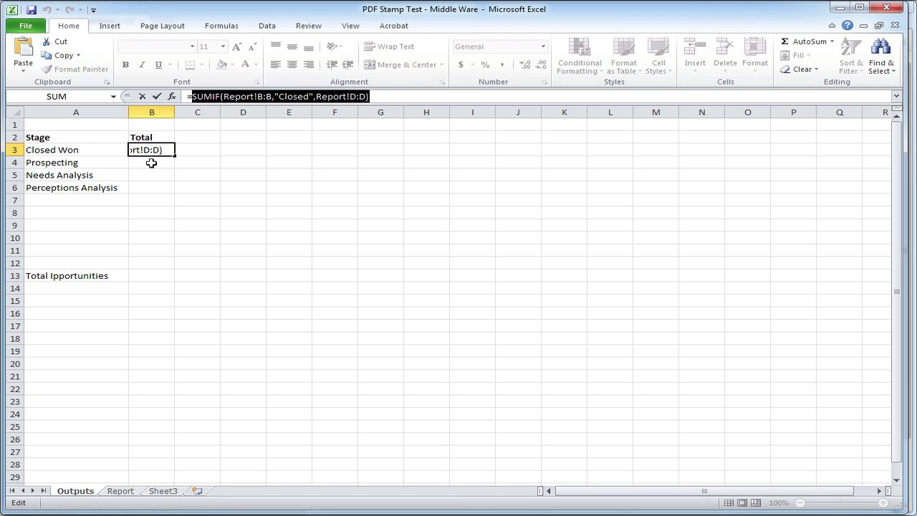
key("Return")
left_click(195, 100)
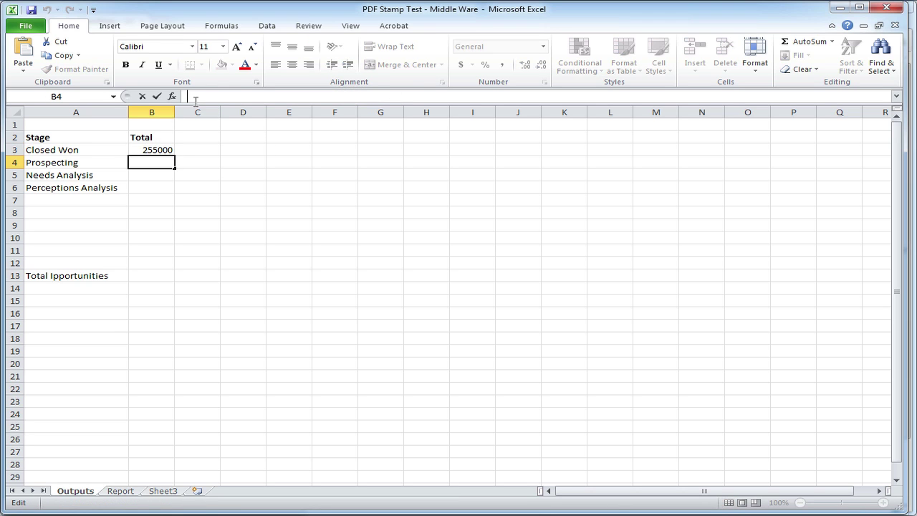
key("ctrl+v")
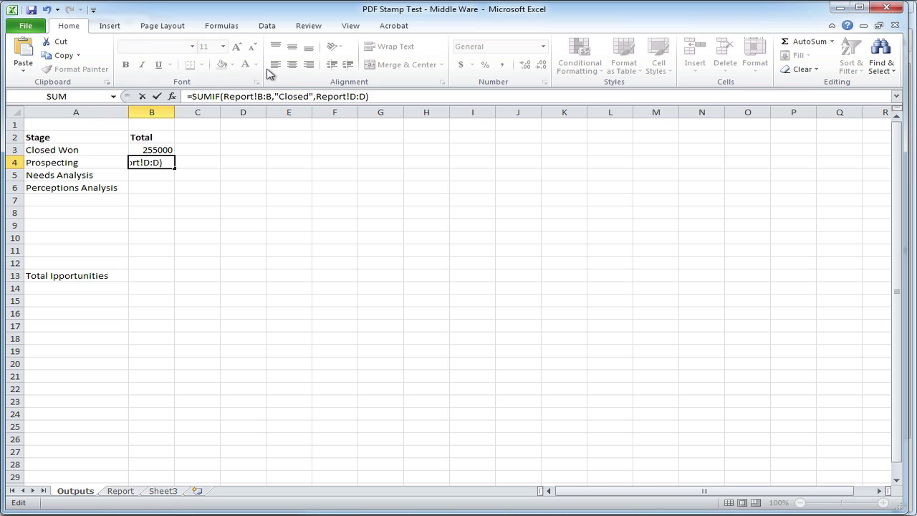
double_click(292, 97)
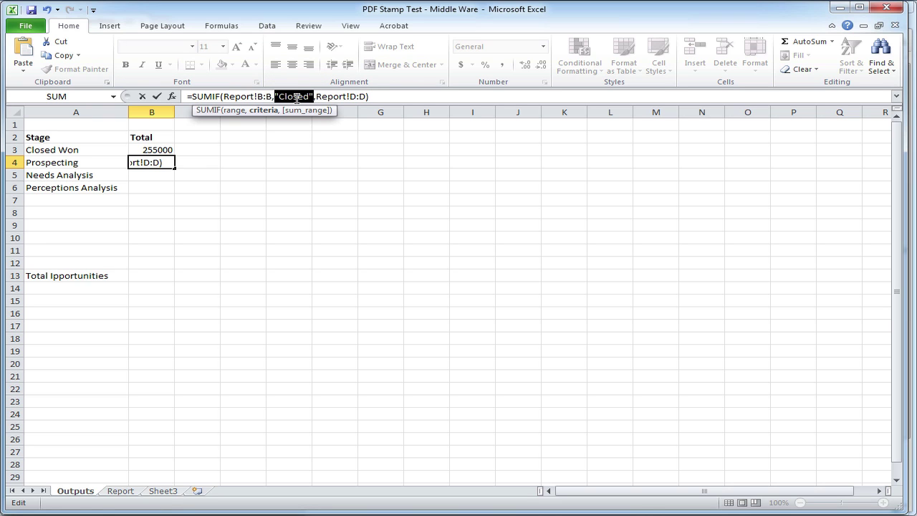
key("Right")
key("shift+Left")
key("shift+Left")
key("shift+Left")
key("shift+Left")
type("Prospectin")
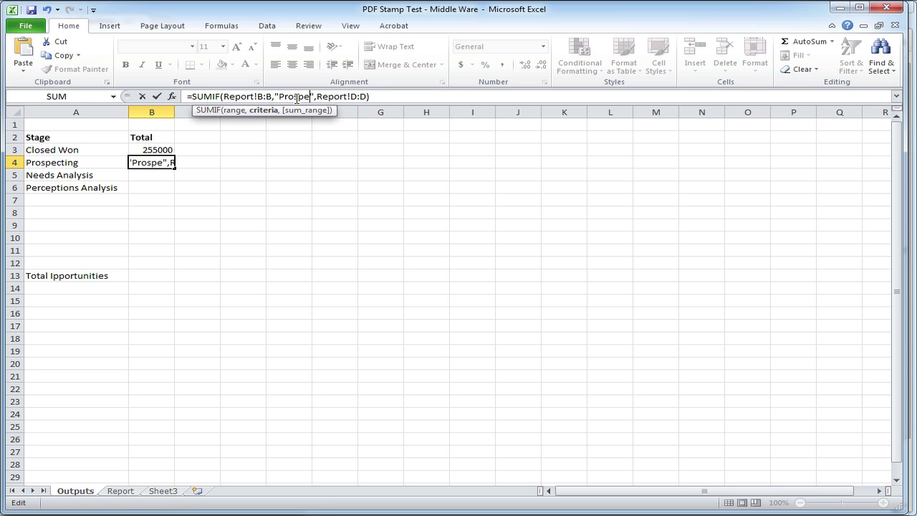
type("g")
key("Return")
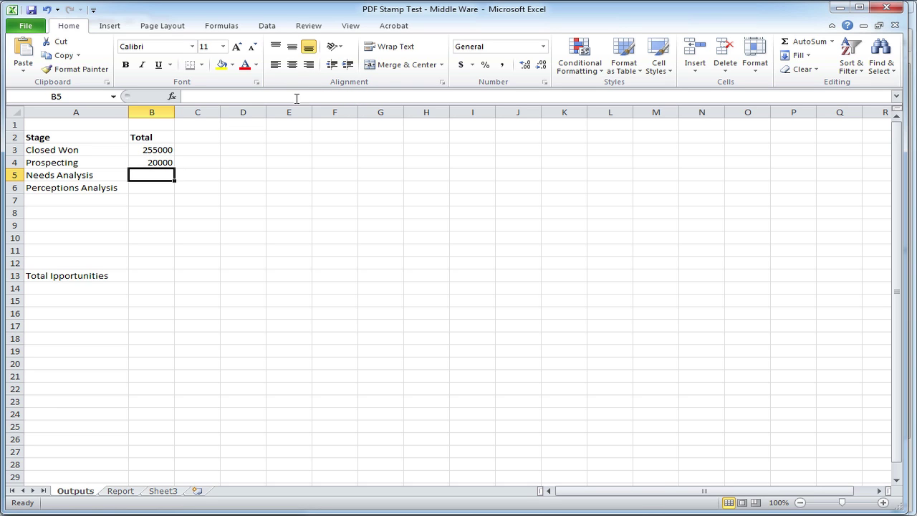
- Paste the SUMIF formula into B5 with the criterion "Needs Analysis"
type("=")
left_click(296, 98)
key("ctrl+v")
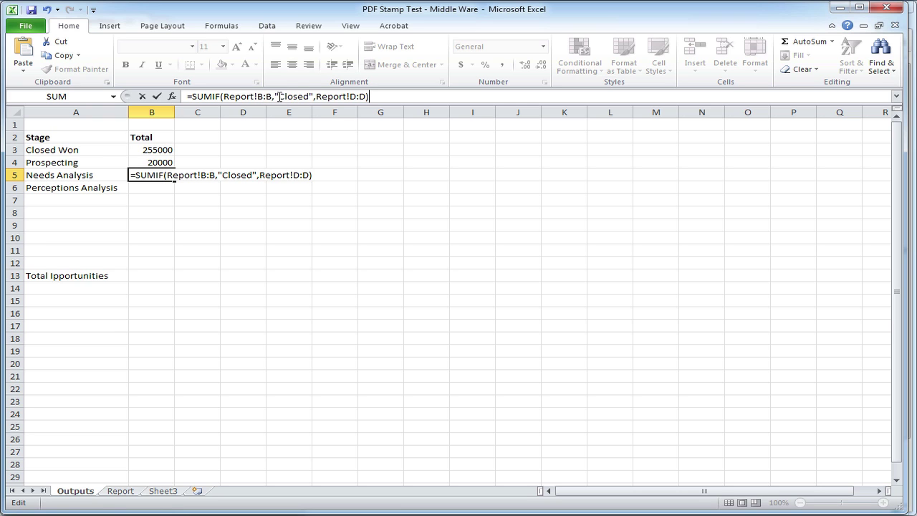
left_click_drag(279, 96, 310, 98)
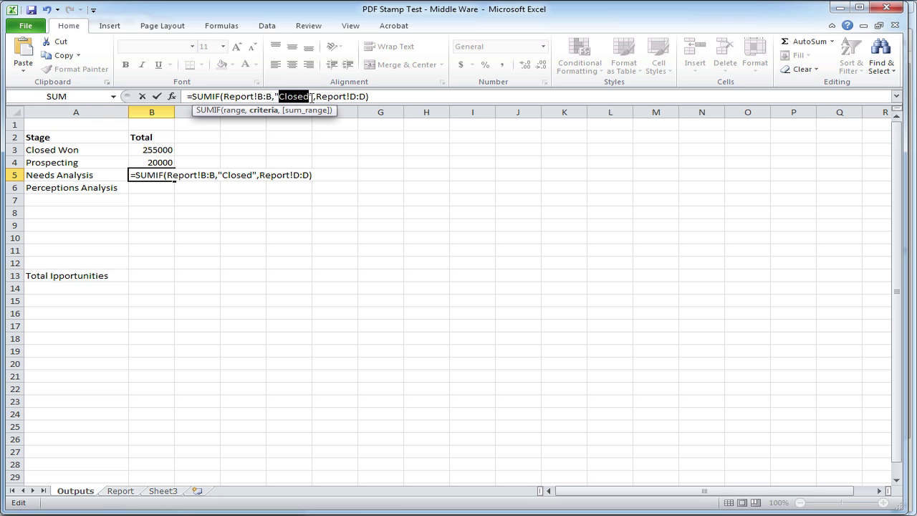
type("Needs Ana")
type("lysis")
key("Return")
- Paste the SUMIF formula into B6 with the criterion "Perceptions Analysis", then select the four totals
left_click(312, 98)
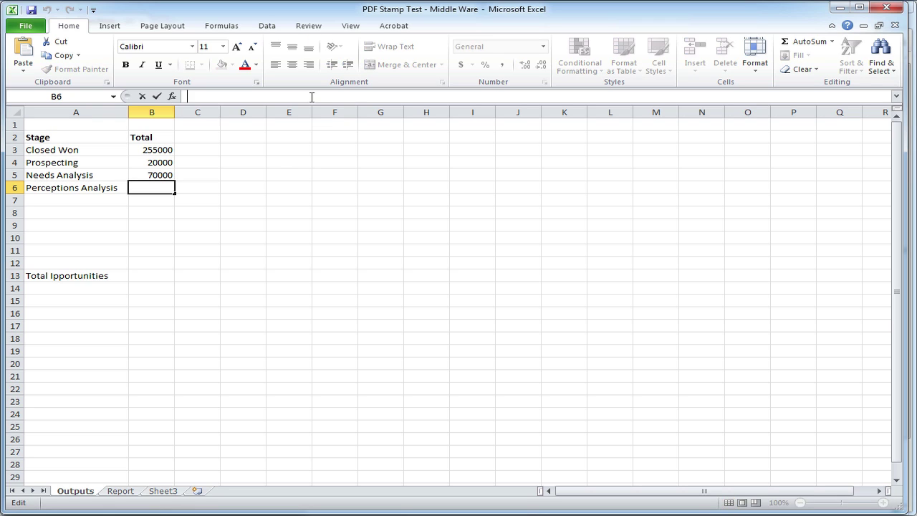
key("ctrl+v")
double_click(297, 97)
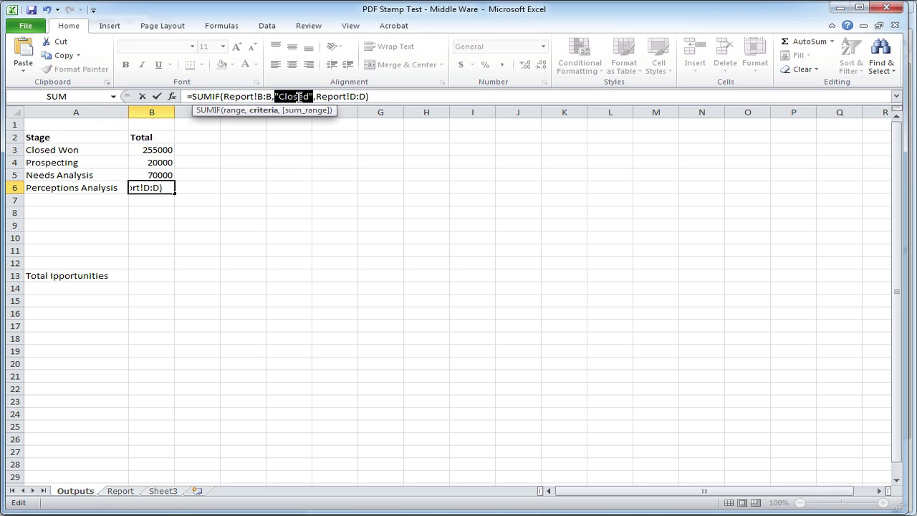
left_click(282, 97)
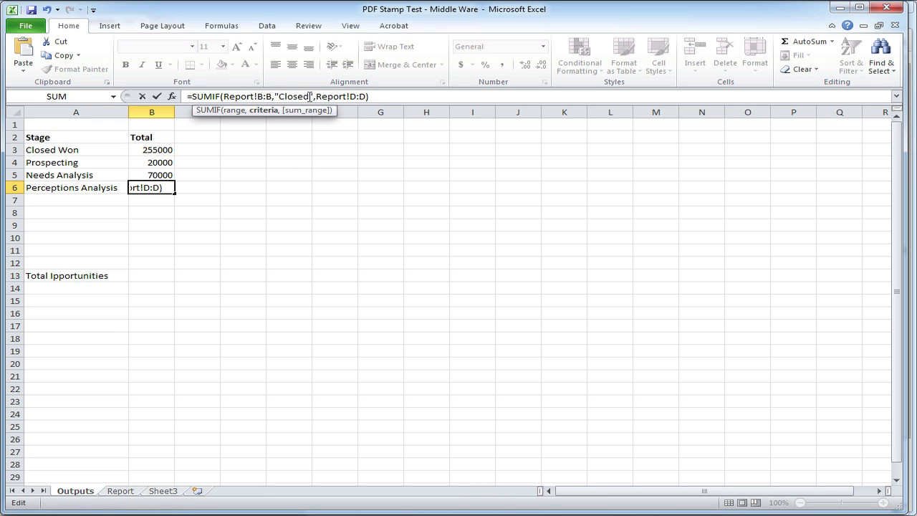
key("Delete")
key("Delete")
key("Delete")
key("Delete")
key("Delete")
key("Delete")
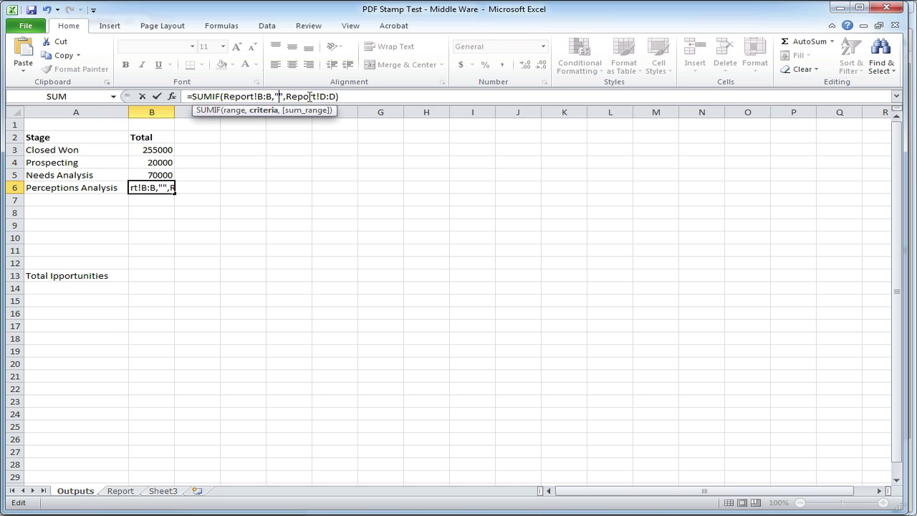
type("Percep")
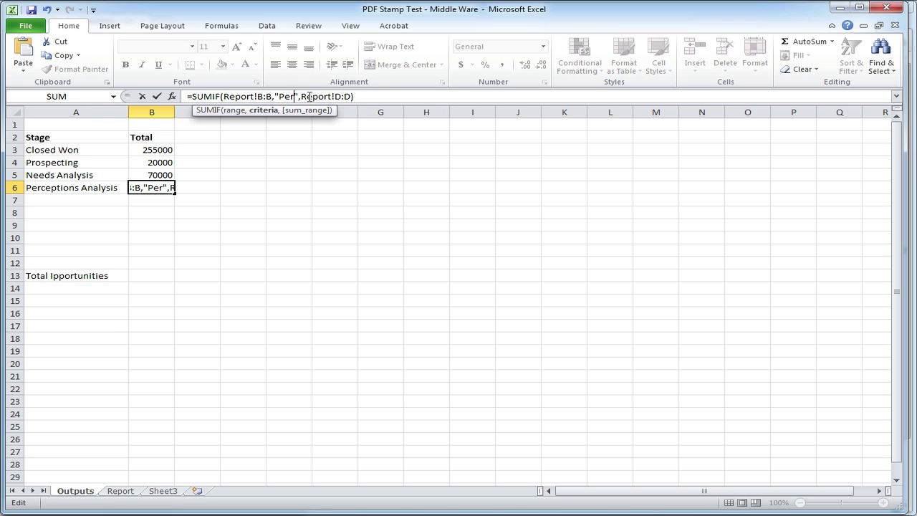
type("tions Analys")
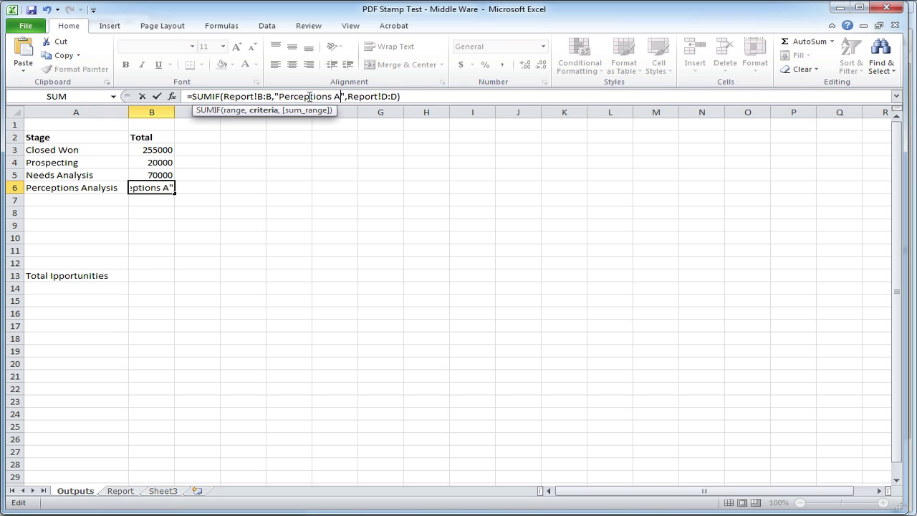
type("is")
key("Return")
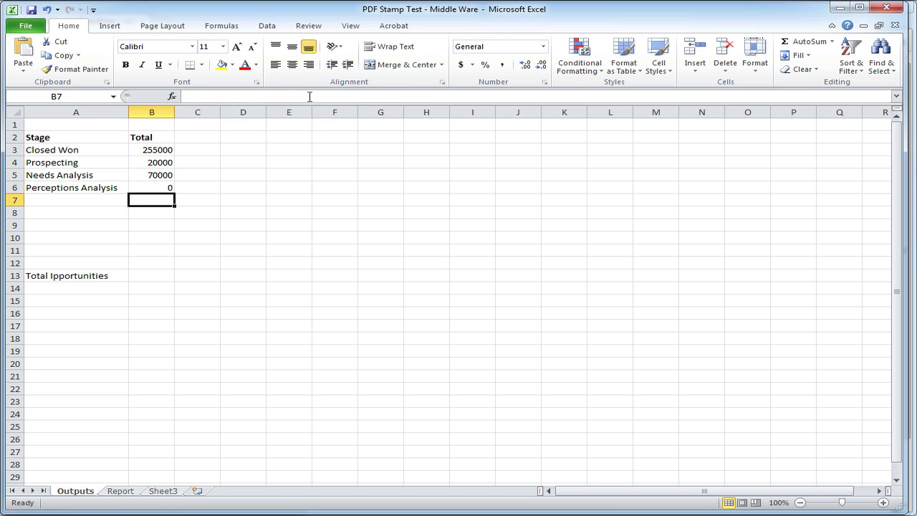
key("Up")
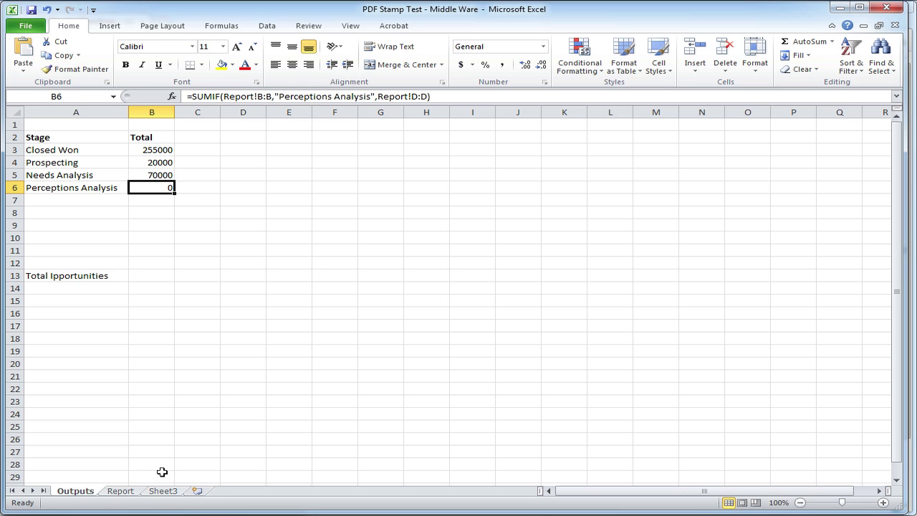
left_click_drag(158, 149, 158, 188)
- Format the stage totals B3:B6 as Currency with 0 decimal places
right_click(154, 166)
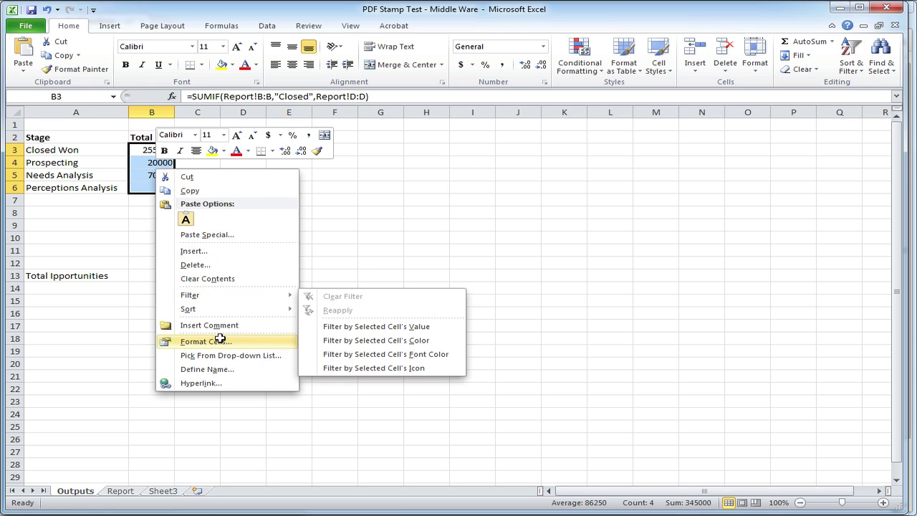
key("Escape")
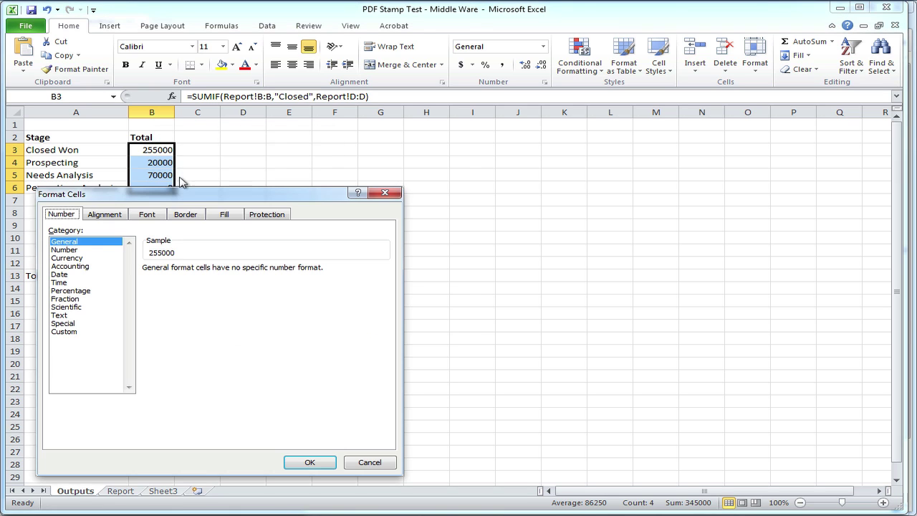
left_click(109, 259)
left_click(241, 272)
left_click(241, 273)
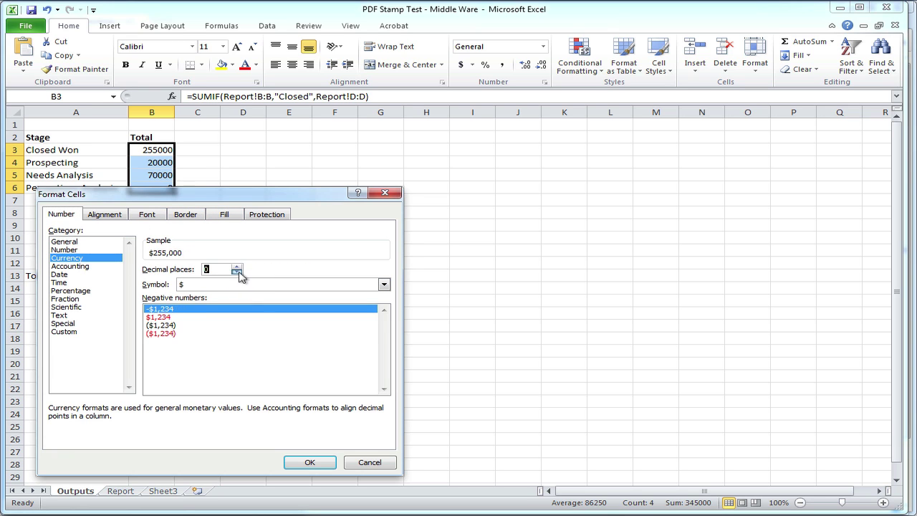
left_click(308, 460)
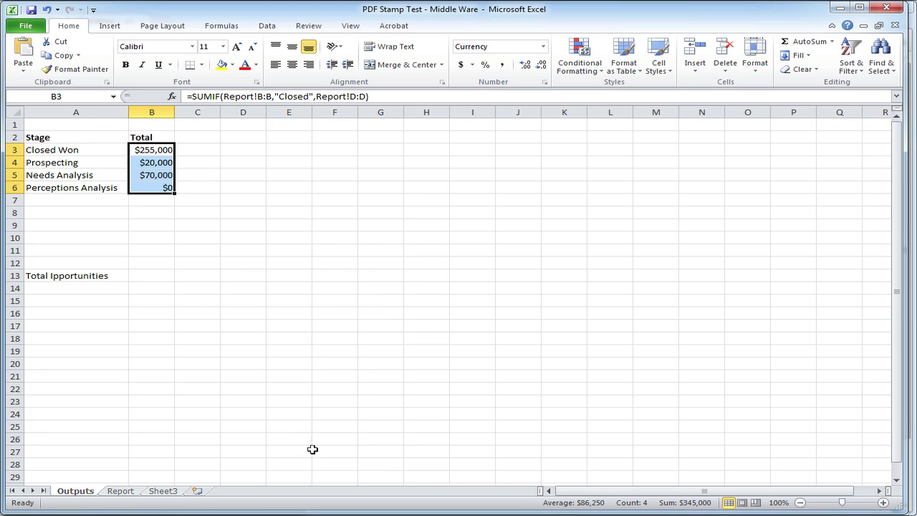
- Enter =SUM(B3:B6) in B13 as the grand total
left_click(148, 272)
type("=SUM(")
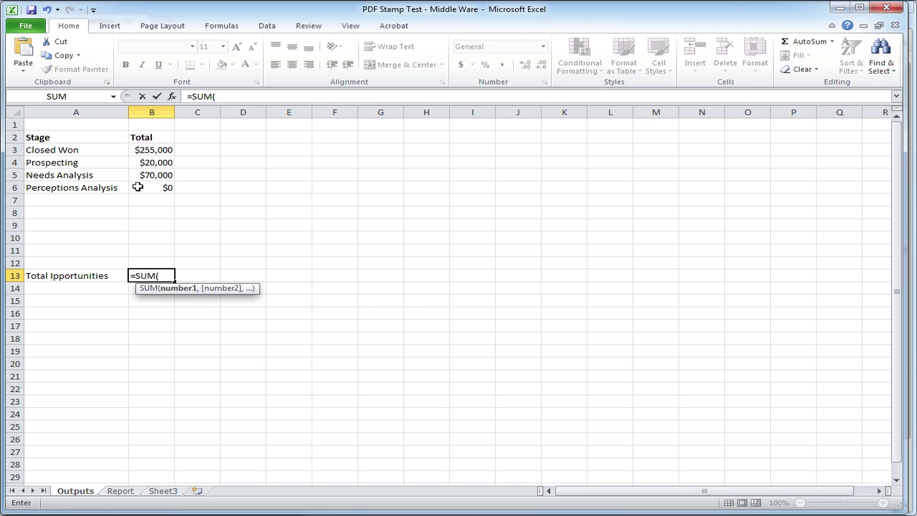
left_click_drag(148, 152, 158, 186)
key("Return")
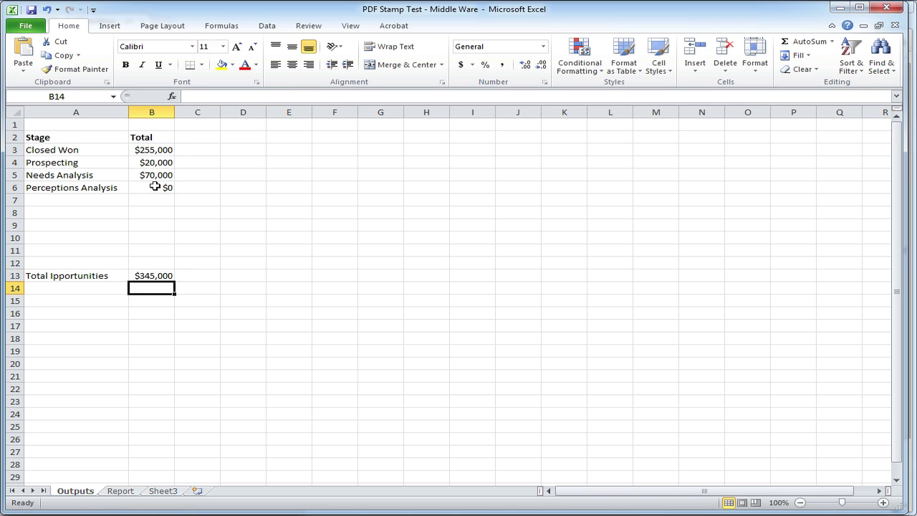
- Take the exact "Perception Analysis" spelling from the Report sheet and select B6's misspelled SUMIF criterion
left_click(122, 492)
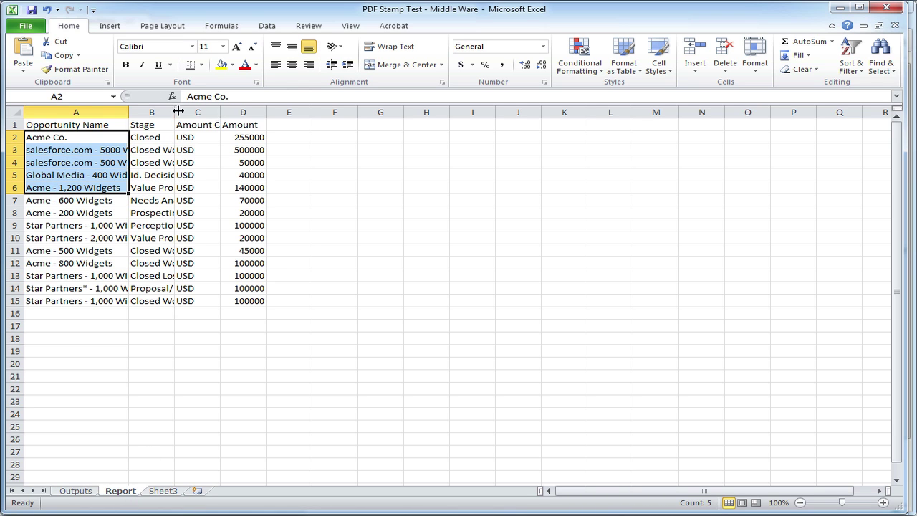
double_click(174, 112)
left_click(186, 226)
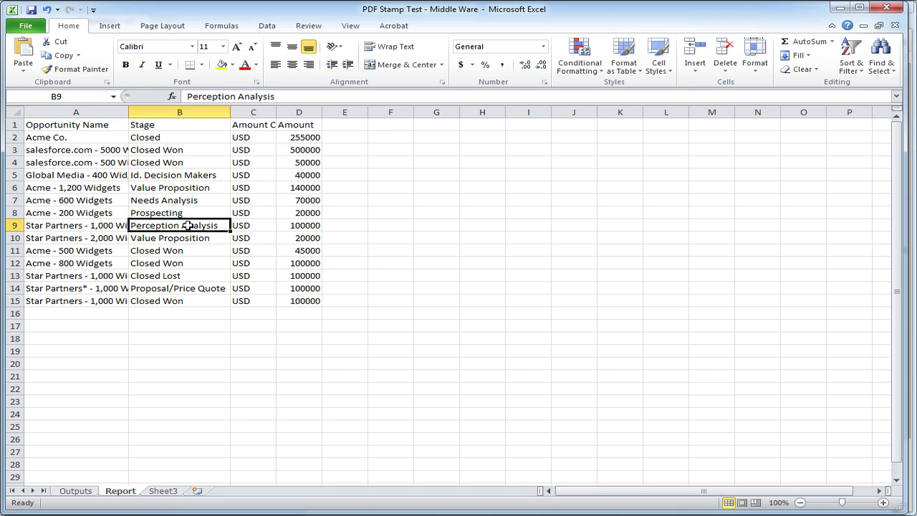
left_click_drag(285, 96, 183, 96)
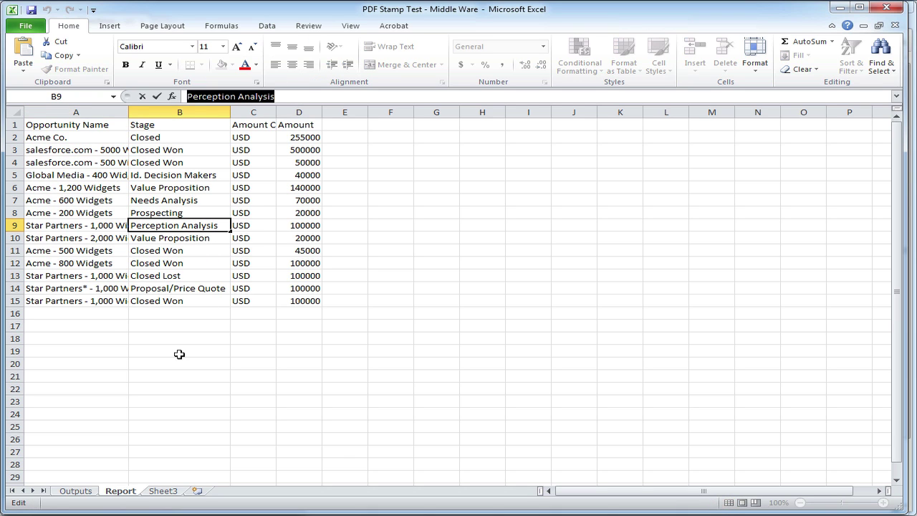
key("Return")
left_click(75, 490)
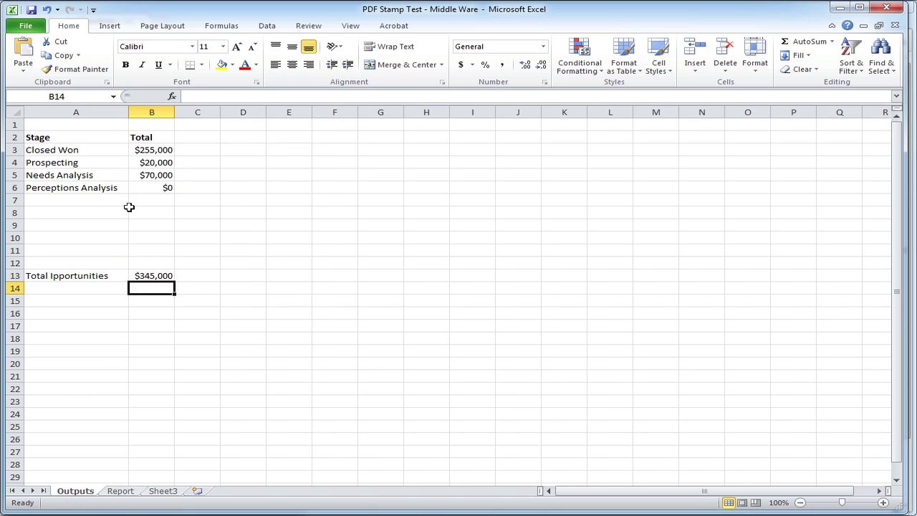
left_click(129, 186)
left_click_drag(280, 96, 373, 96)
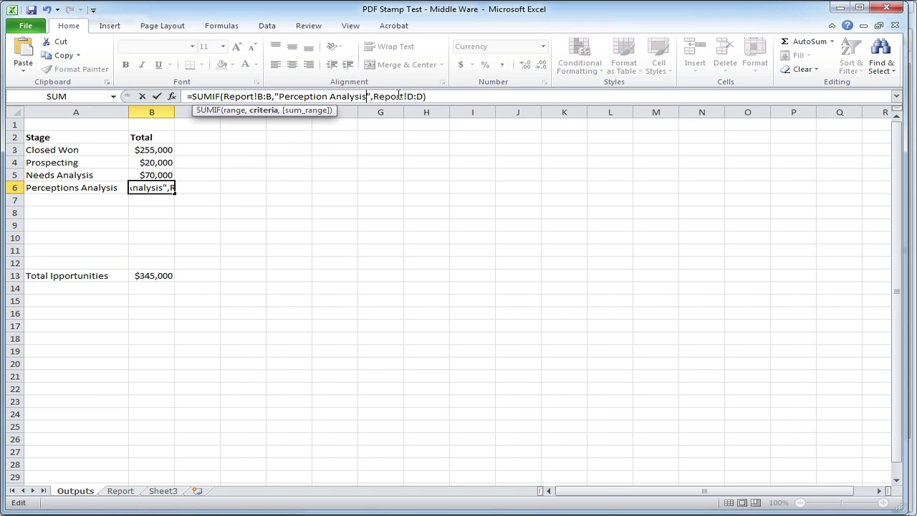
- Confirm the corrected B6 formula and name the range A2:B6 TableRange
key("Return")
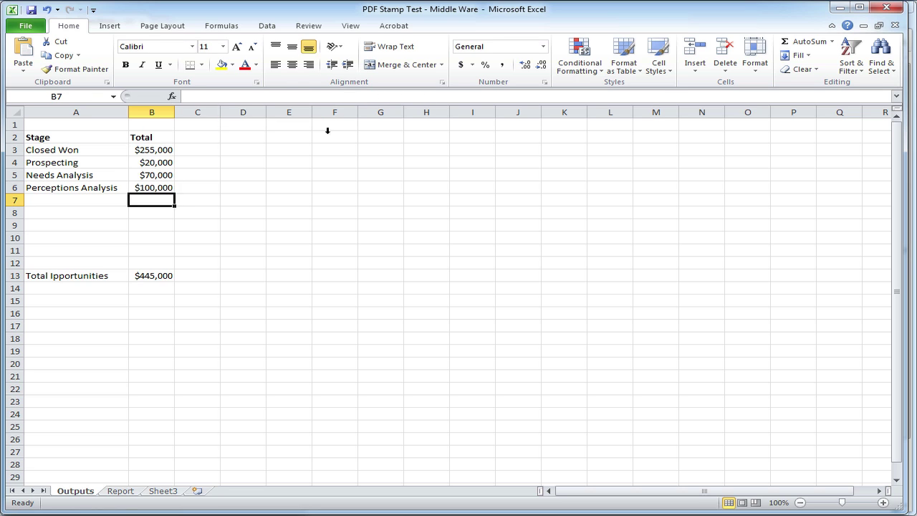
left_click(274, 360)
left_click_drag(85, 137, 152, 188)
left_click(79, 97)
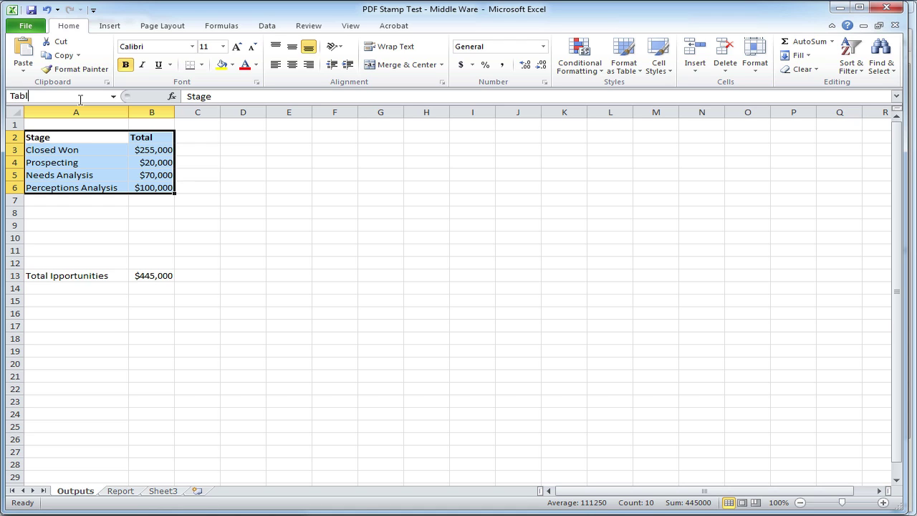
key("Return")
- Name the grand-total cell B13 Total
left_click(151, 279)
left_click(64, 96)
type("T")
key("Return")
- Check that TableRange and Total both jump to their cells from the Name Box list
left_click(114, 95)
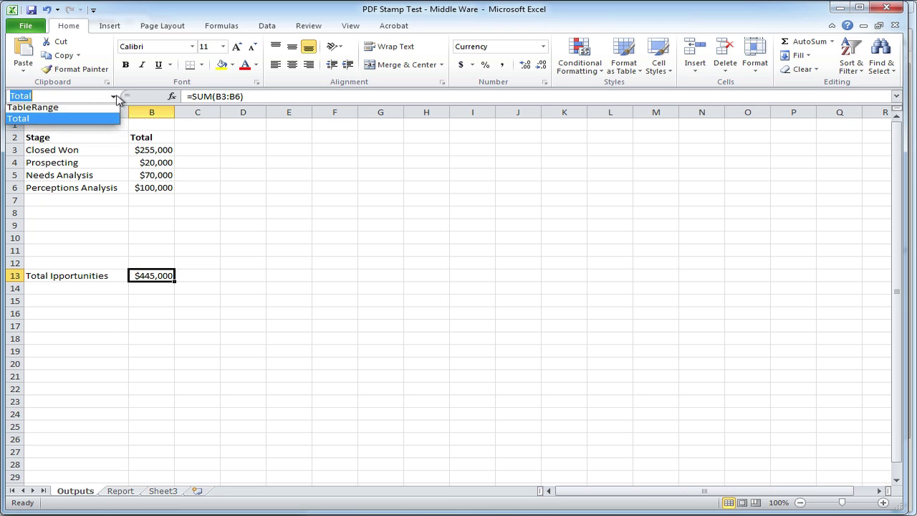
left_click(113, 111)
left_click(113, 96)
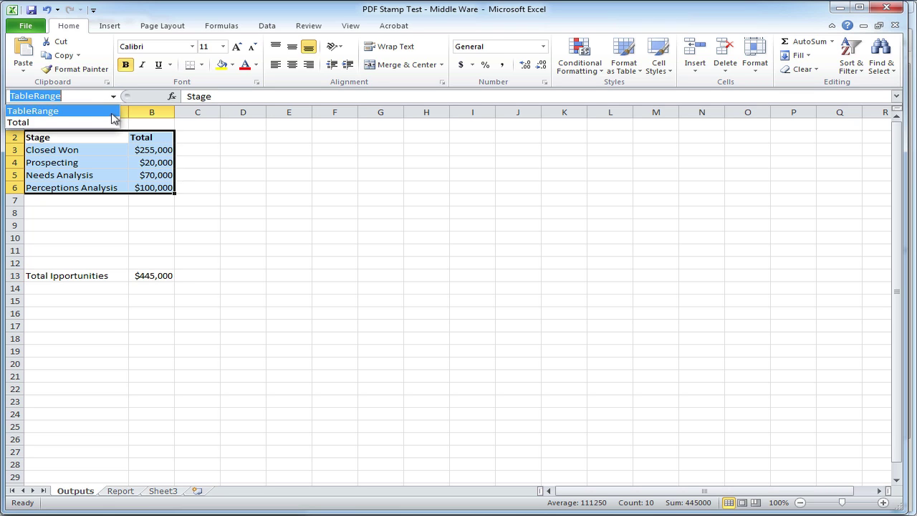
left_click(111, 122)
left_click(127, 214)
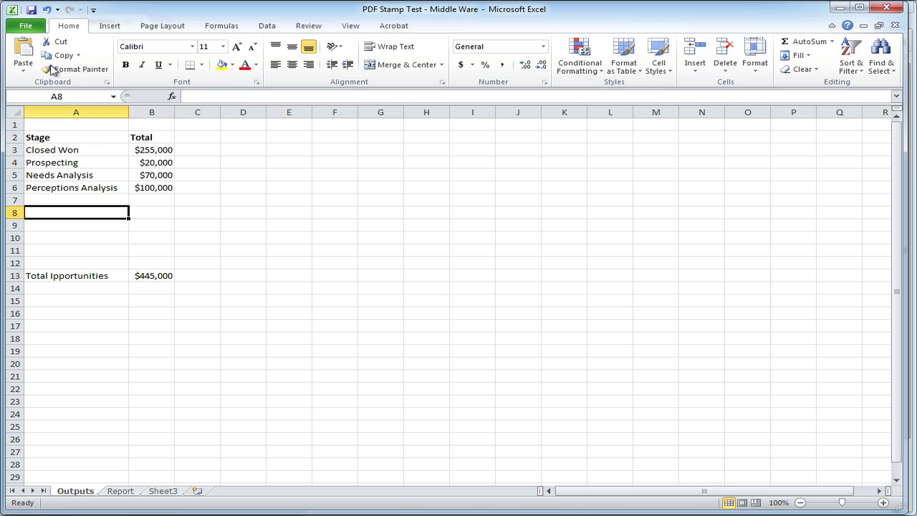
left_click(113, 96)
left_click(77, 109)
left_click(75, 98)
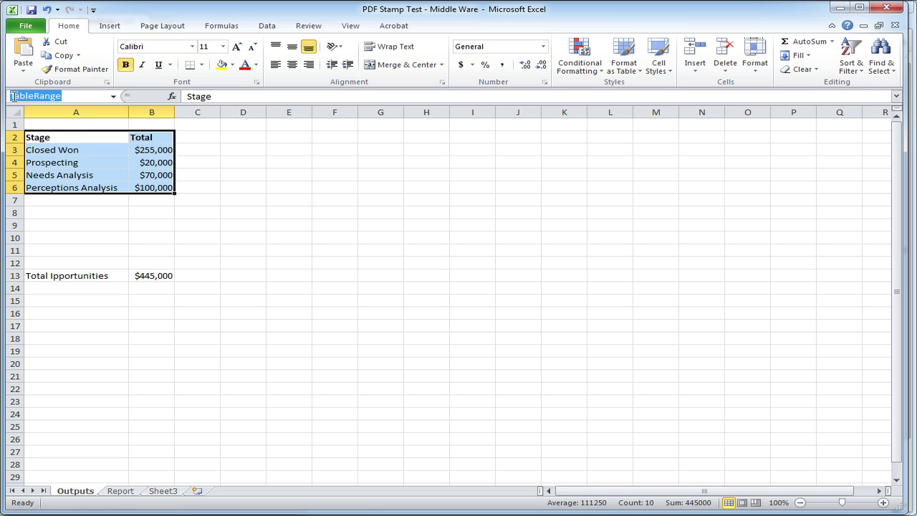
- Clear all data from the Report sheet
left_click(169, 234)
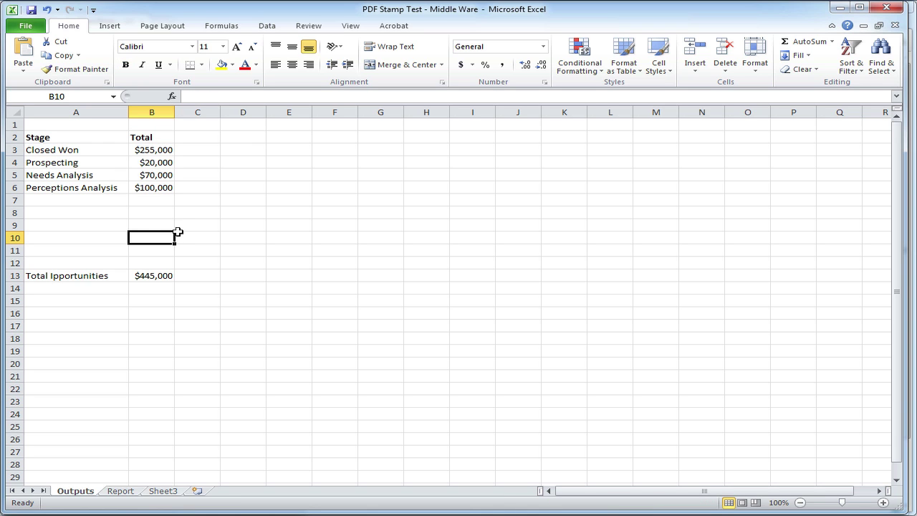
left_click(131, 491)
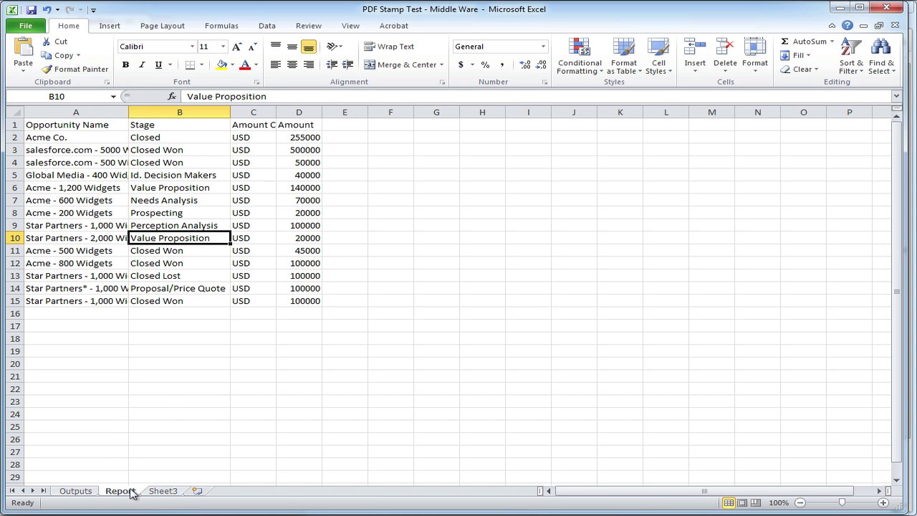
left_click(203, 403)
key("ctrl+a")
key("Delete")
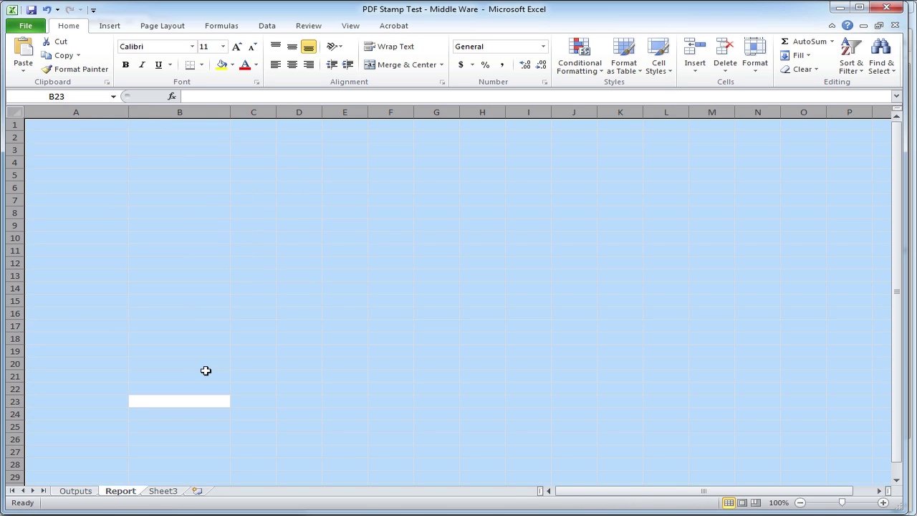
left_click(236, 280)
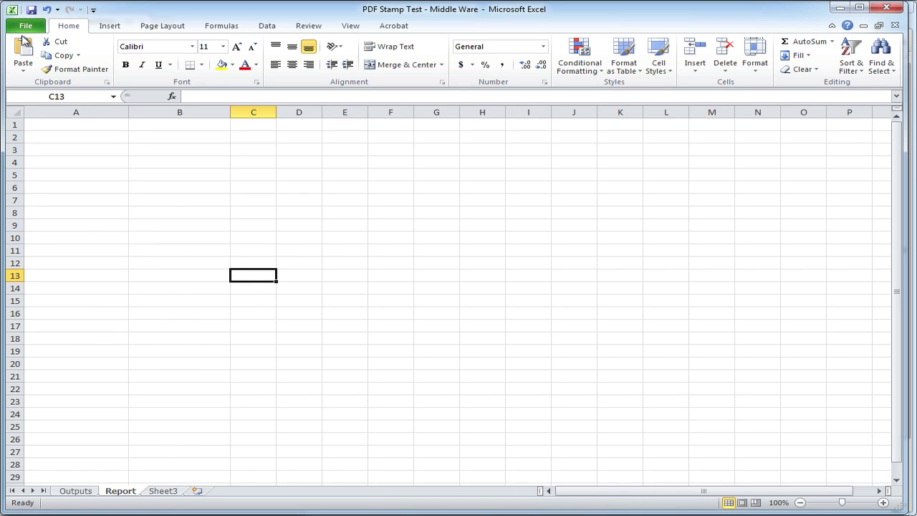
- Save the workbook as Middle Ware in Documents, replacing the existing file
left_click(25, 26)
left_click(42, 64)
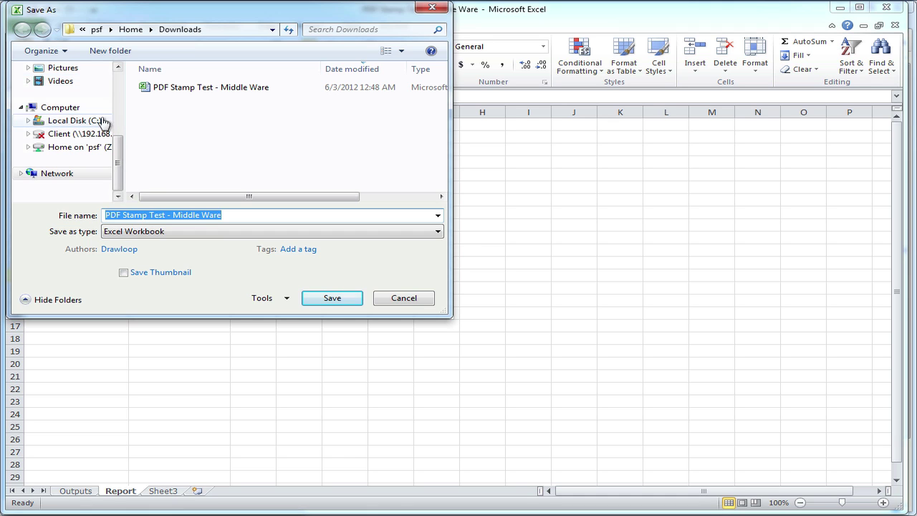
left_click_drag(119, 159, 117, 122)
left_click(93, 134)
left_click(183, 136)
double_click(183, 138)
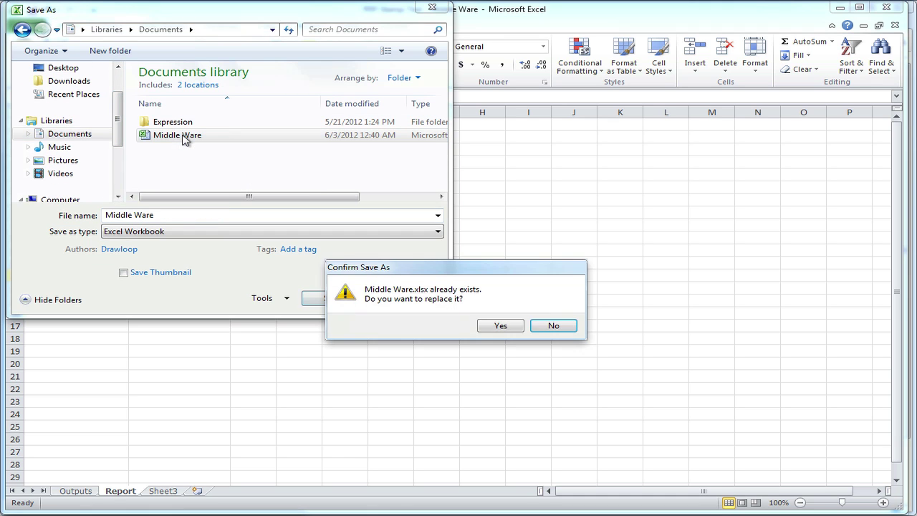
left_click(482, 321)
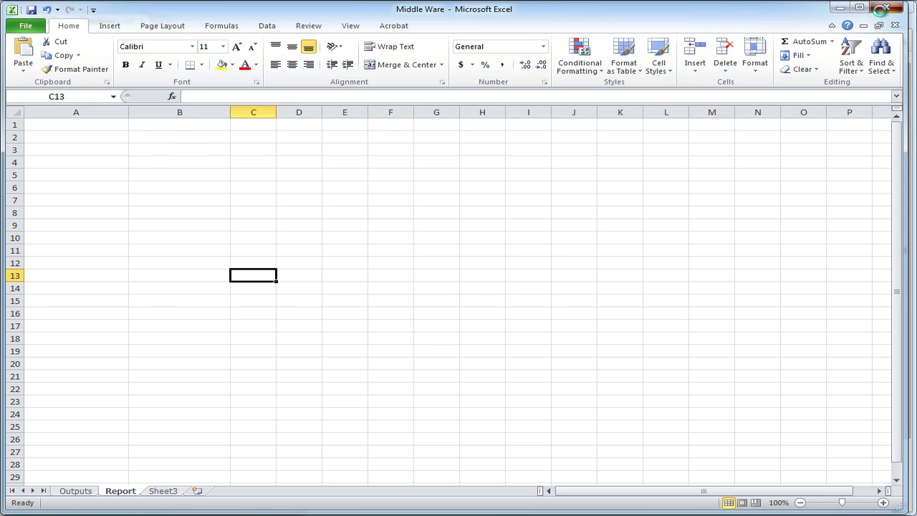
- Close Excel, then put <<TableRange_Start>> in the Word table's empty Stage cell and move to the Amount: line
left_click(885, 8)
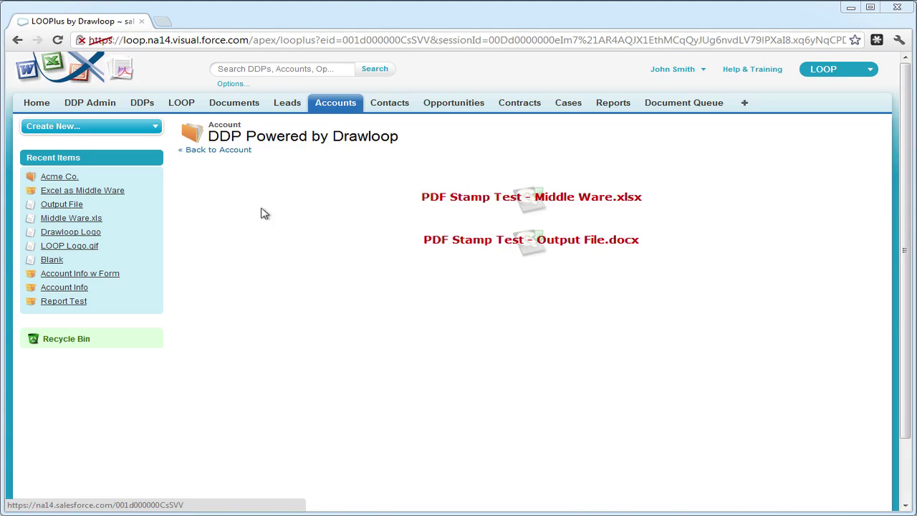
left_click(262, 209)
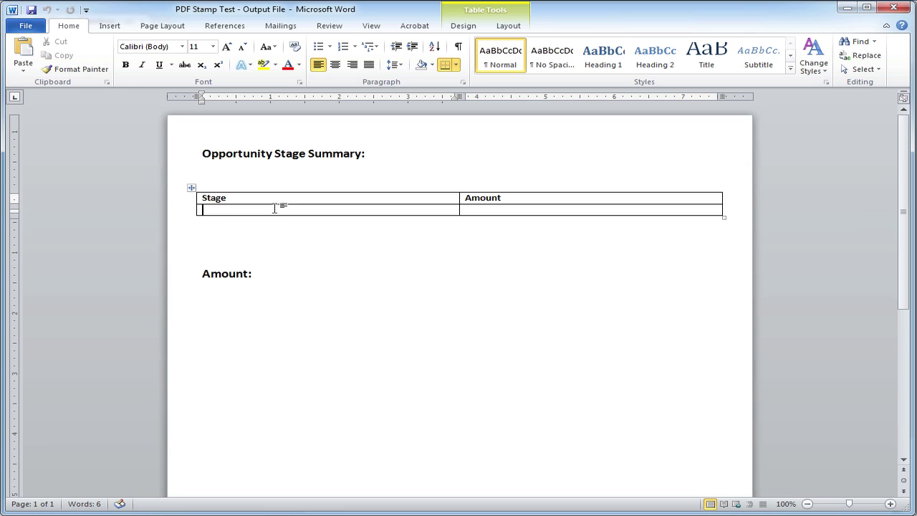
type("<<TableRange_Start>>")
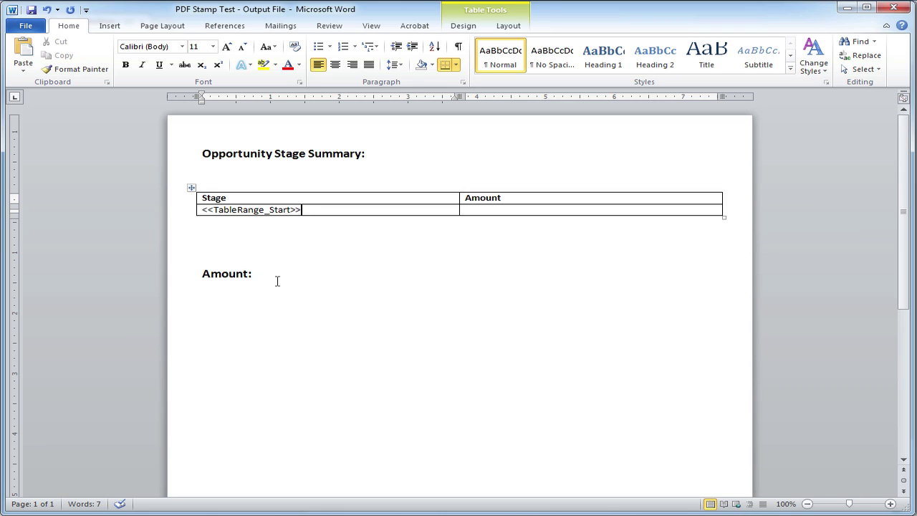
left_click(277, 281)
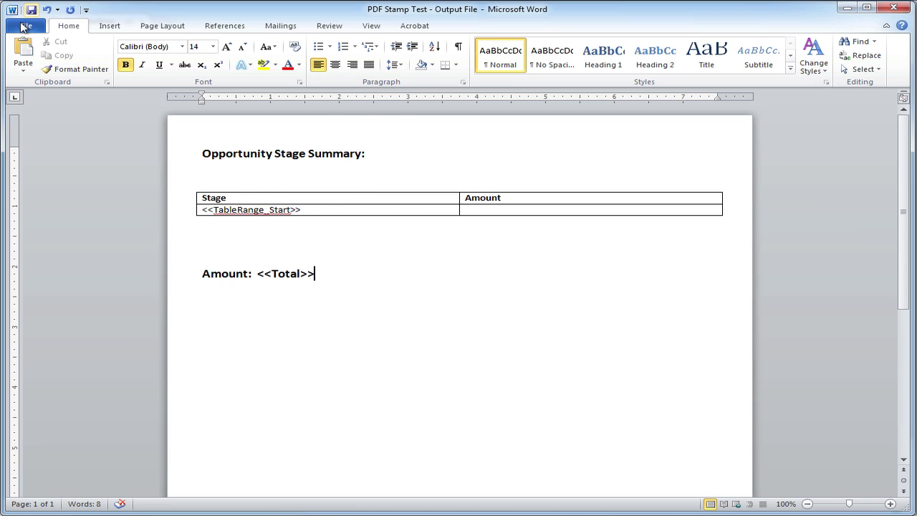
- Save the Word template over Output in Documents, then close Word
left_click(25, 26)
left_click(41, 66)
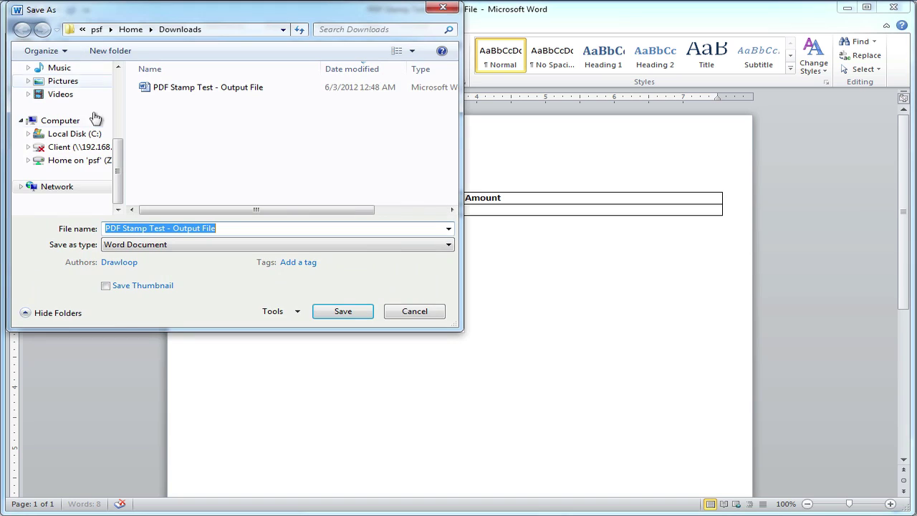
left_click_drag(113, 147, 115, 75)
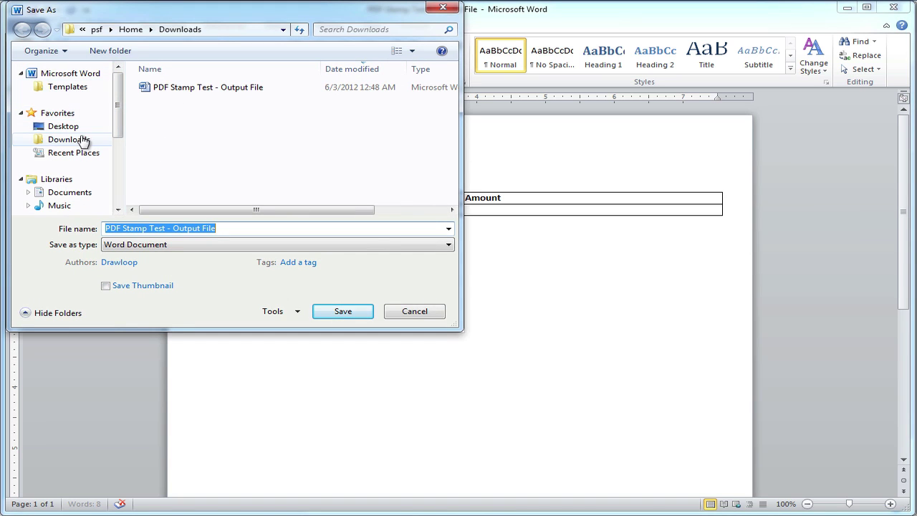
left_click(76, 192)
double_click(172, 136)
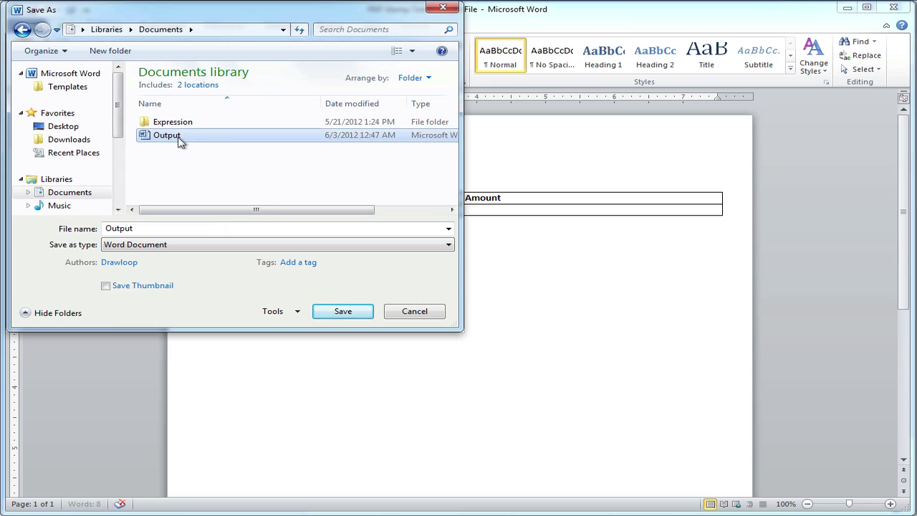
left_click(444, 290)
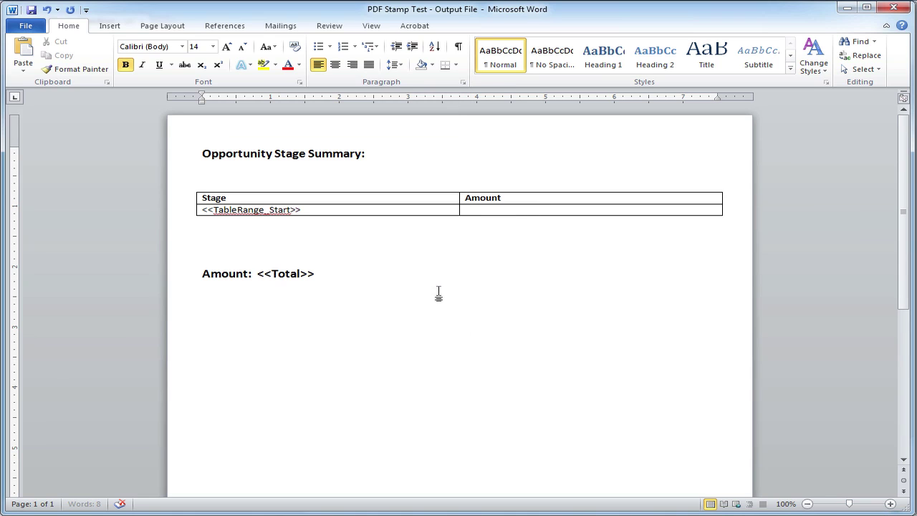
left_click(894, 9)
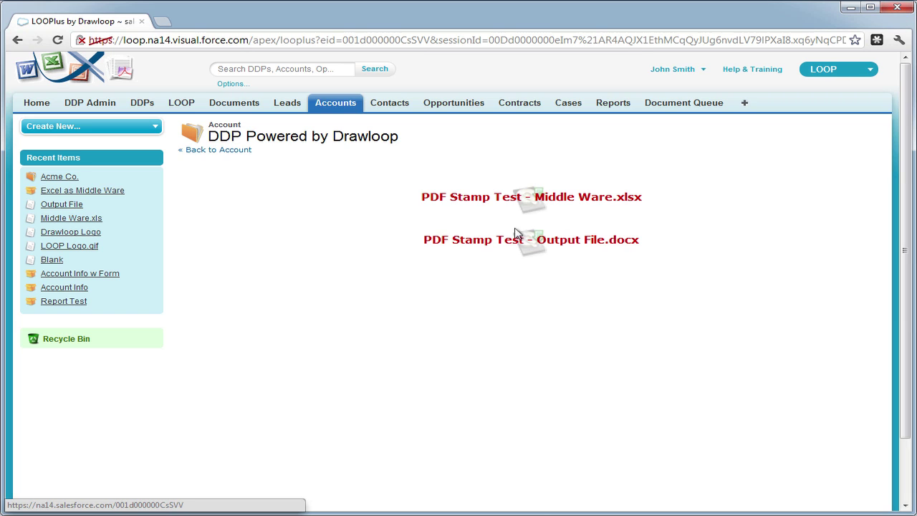
- Replace the Output File document in Drawloop with the updated Output.docx
middle_click(68, 218)
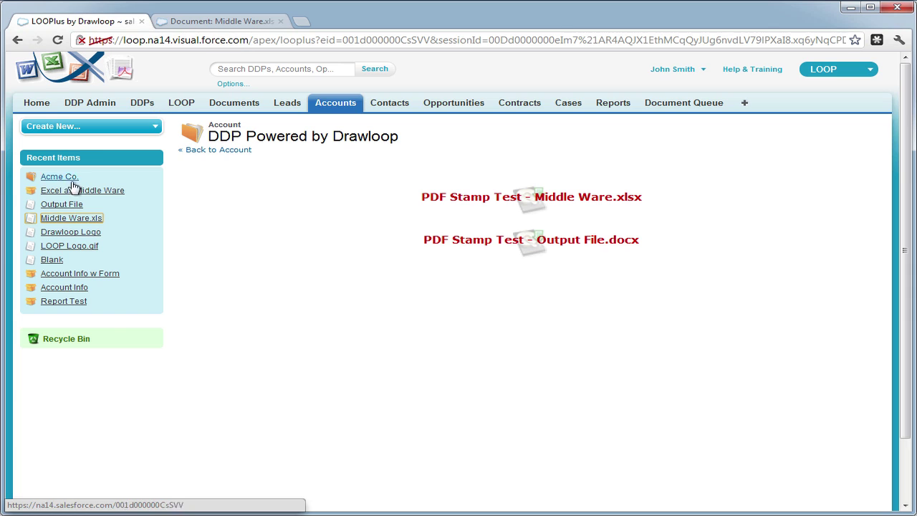
left_click(69, 189)
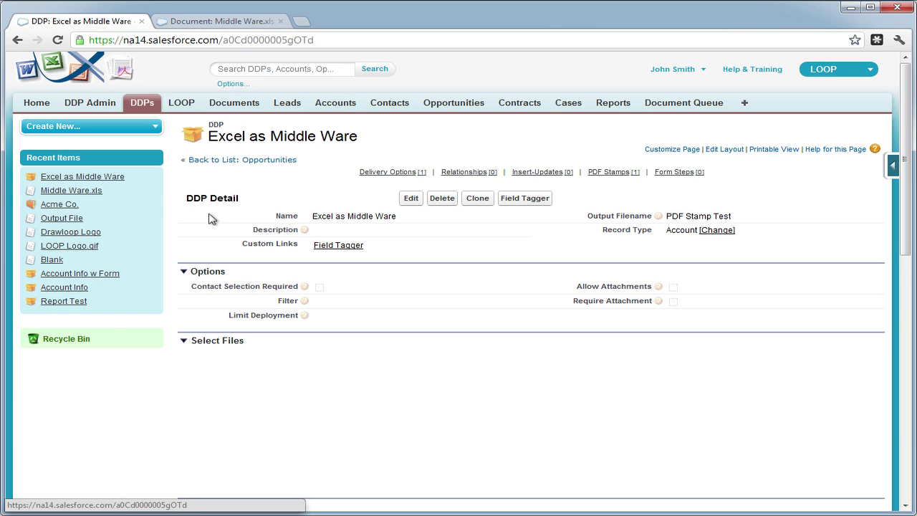
left_click(427, 396)
double_click(427, 396)
left_click(533, 191)
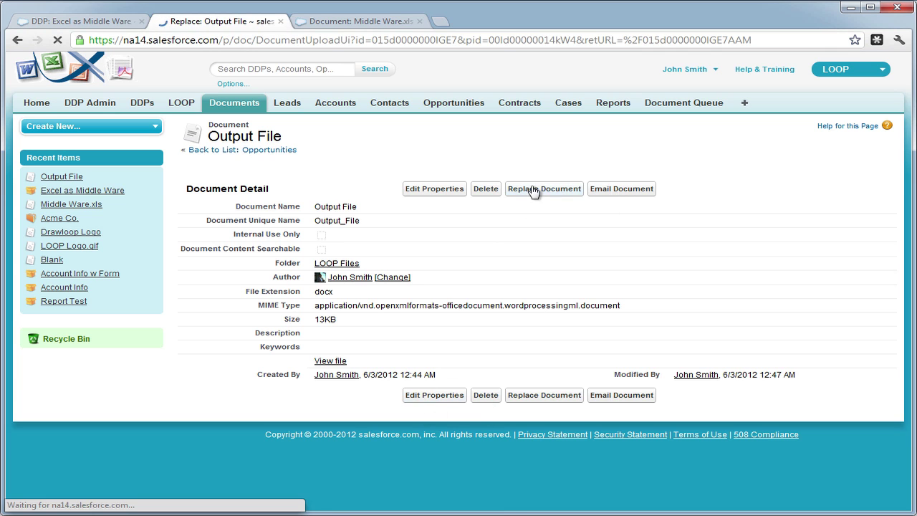
left_click(381, 218)
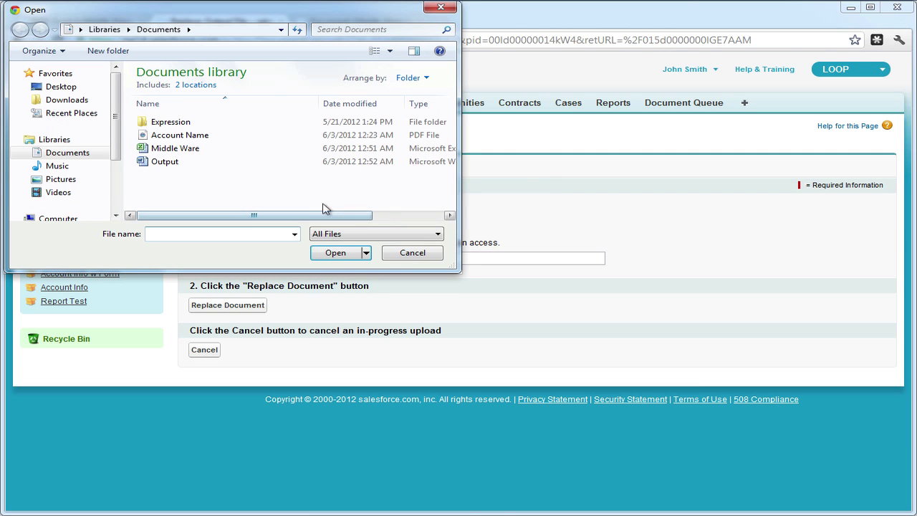
double_click(169, 162)
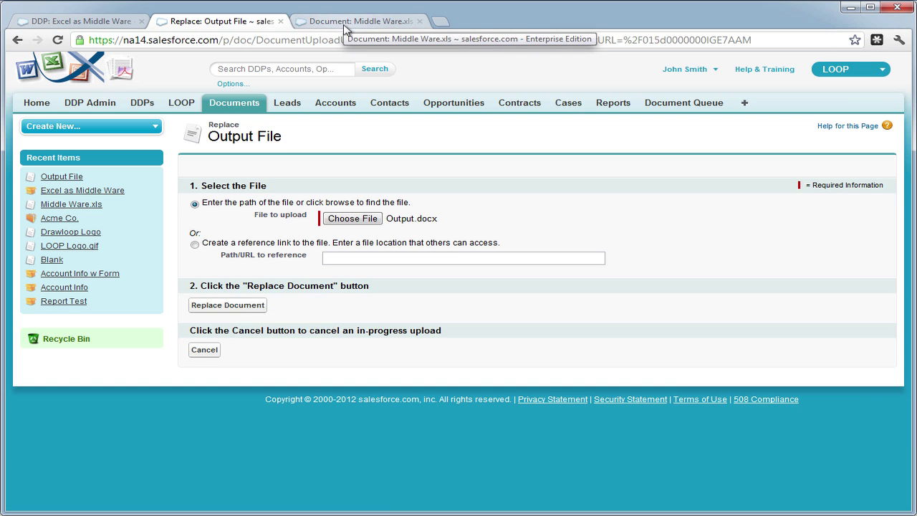
left_click(215, 309)
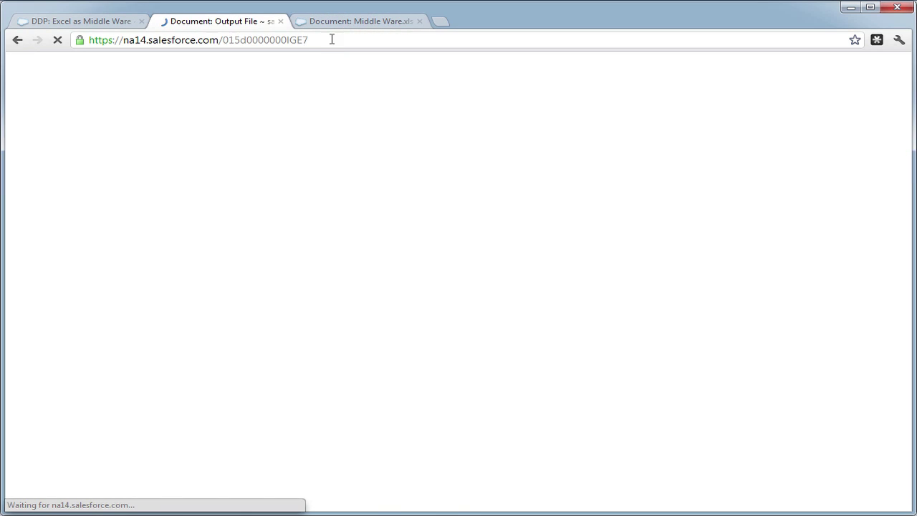
- Replace the Middle Ware.xls document with the updated Middle Ware.xlsx
left_click(340, 23)
left_click(569, 191)
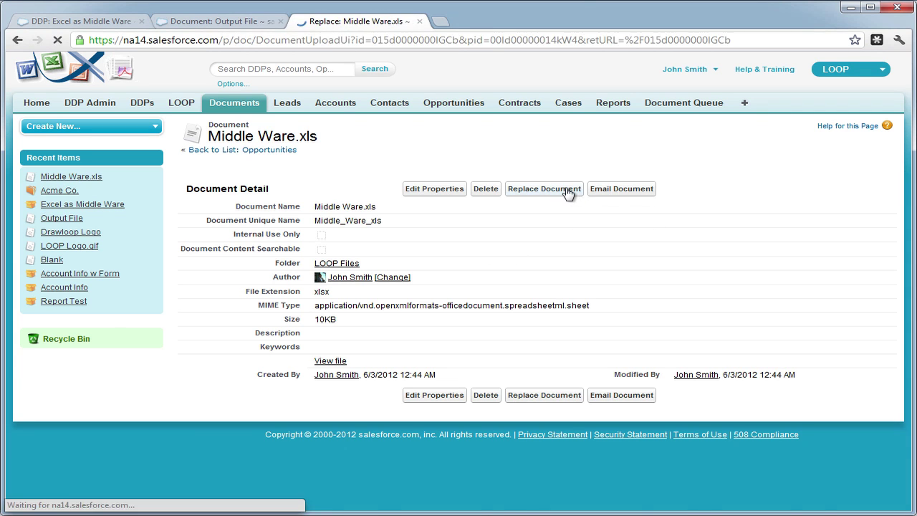
left_click(374, 222)
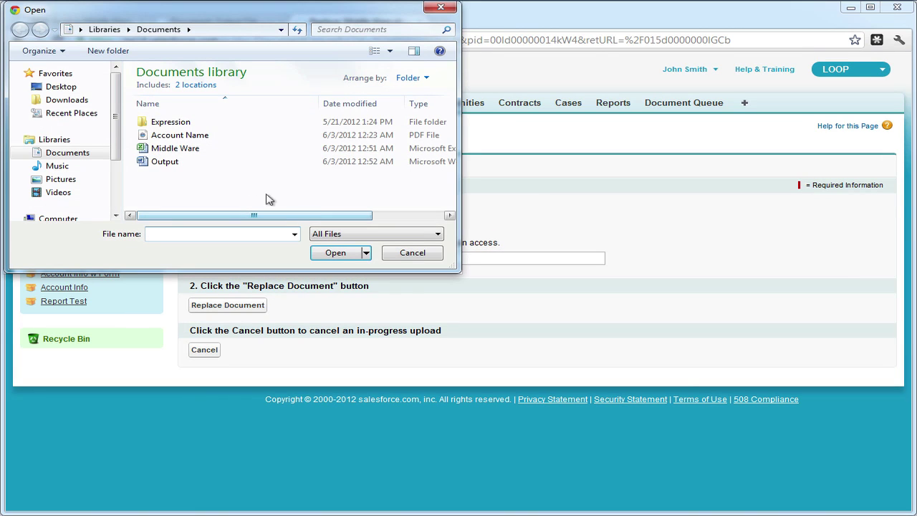
double_click(172, 149)
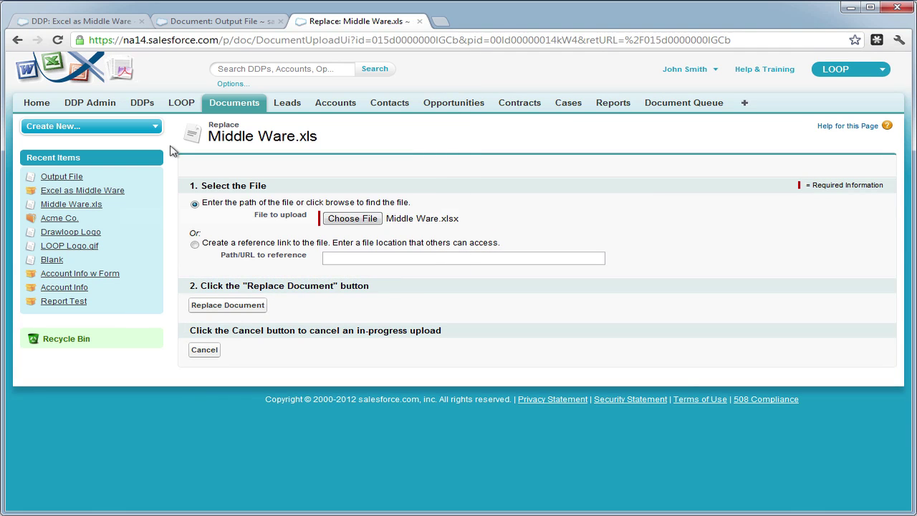
left_click(201, 307)
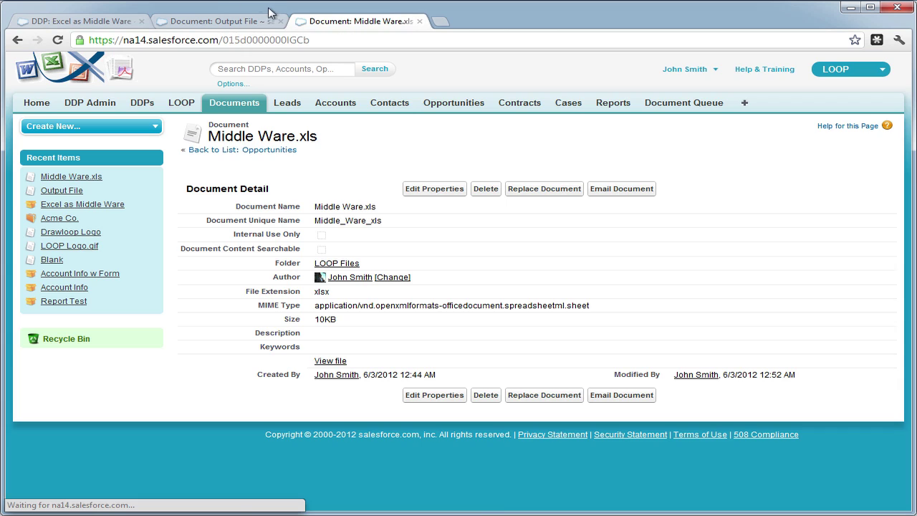
- Set Middle Ware.xls's start and end page to 0 and save the change
left_click(279, 21)
left_click(279, 21)
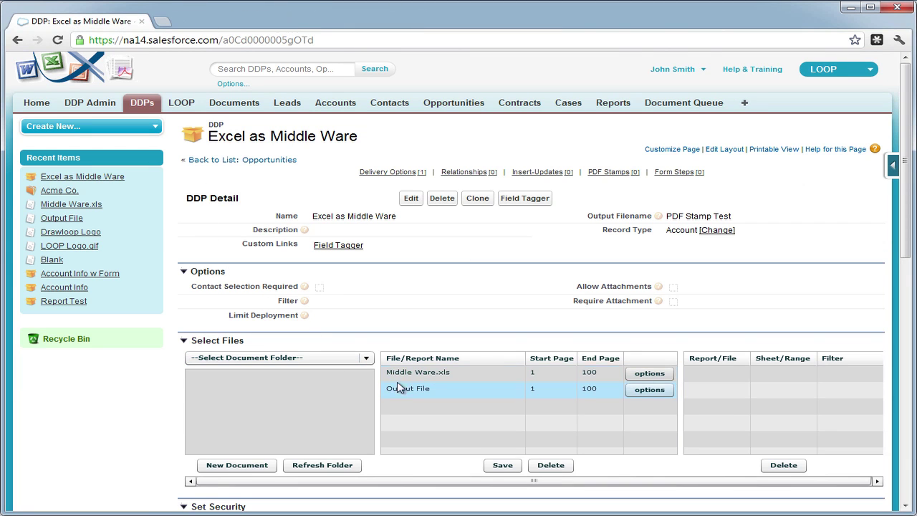
left_click(534, 375)
key("Tab")
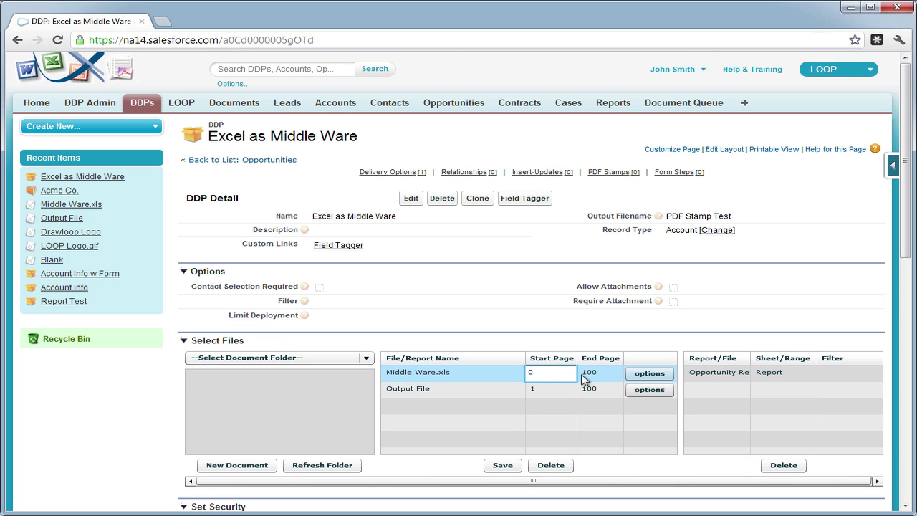
type("0")
left_click(502, 465)
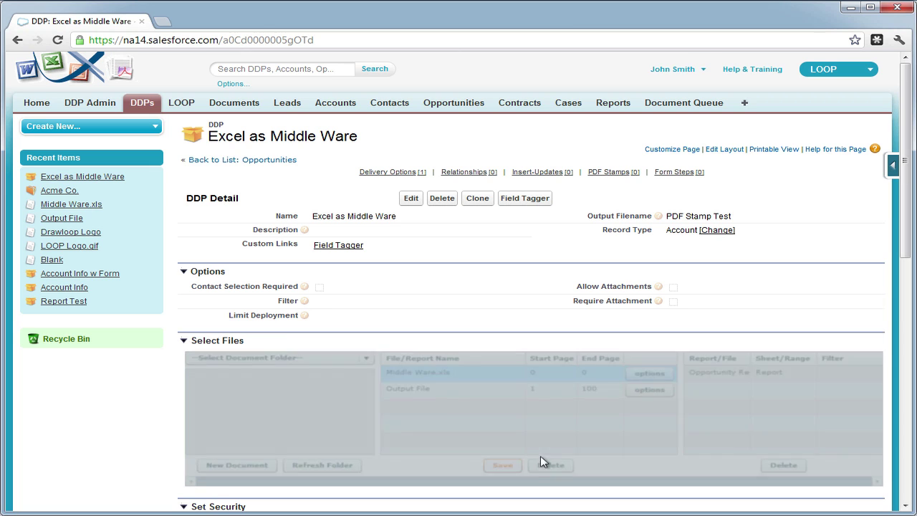
left_click(539, 438)
- Attach Middle Ware.xls from LOOP Files to Output File with sheet range 'TableRange', and save
left_click(366, 357)
left_click(352, 421)
left_click_drag(371, 390, 371, 423)
left_click(413, 398)
left_click_drag(259, 418, 822, 420)
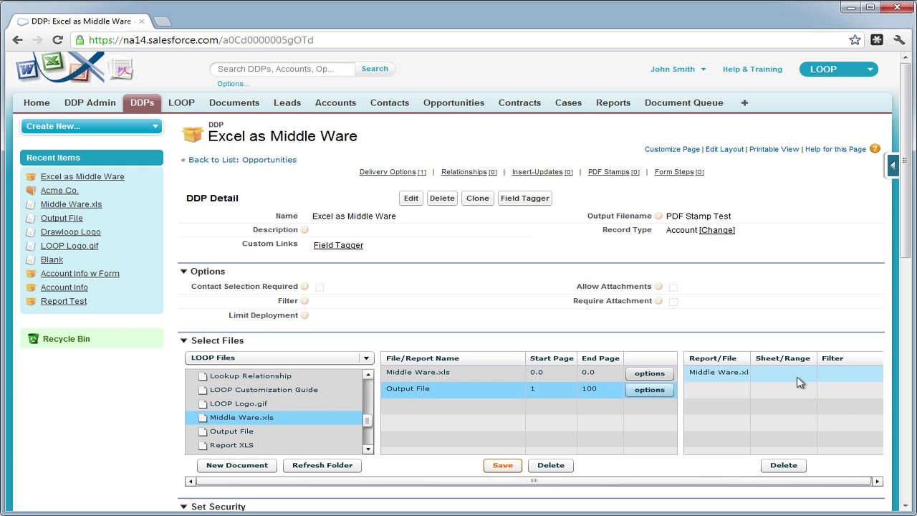
double_click(798, 382)
type("TableRange")
left_click(791, 391)
left_click(503, 464)
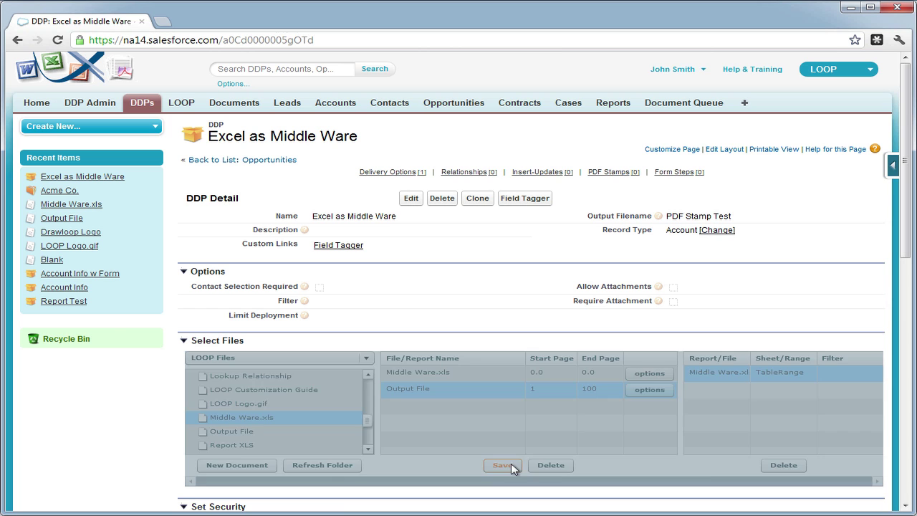
left_click(528, 436)
- Change the Download delivery option's output type to PDF, save, then open the Acme Co. account
scroll(515, 362, "down", 6)
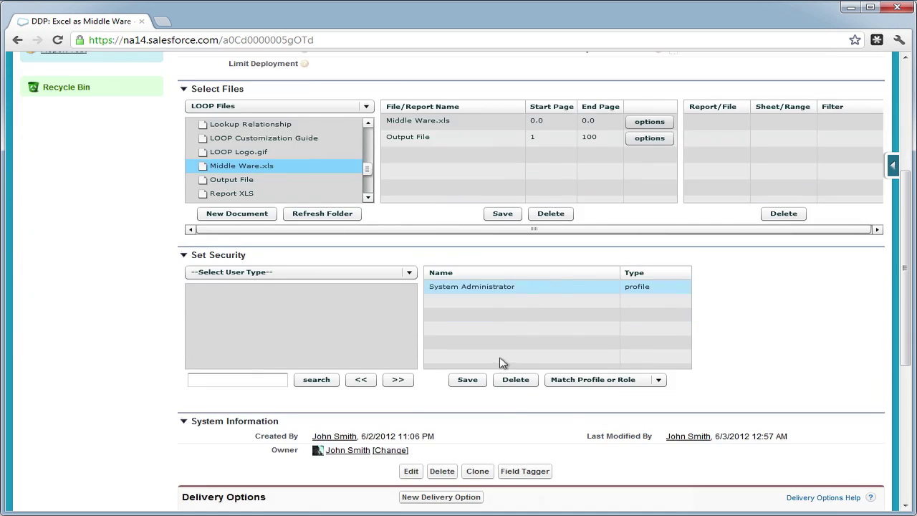
left_click(194, 346)
left_click(351, 241)
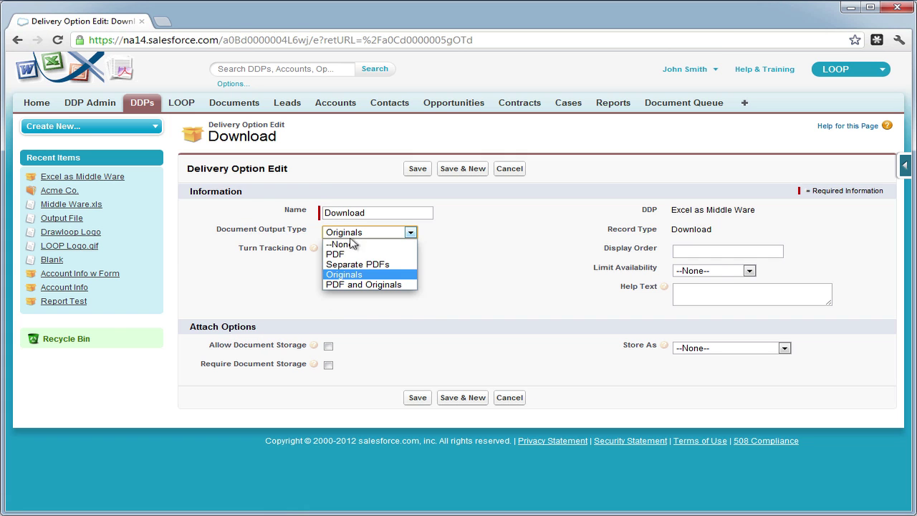
left_click(356, 257)
left_click(416, 172)
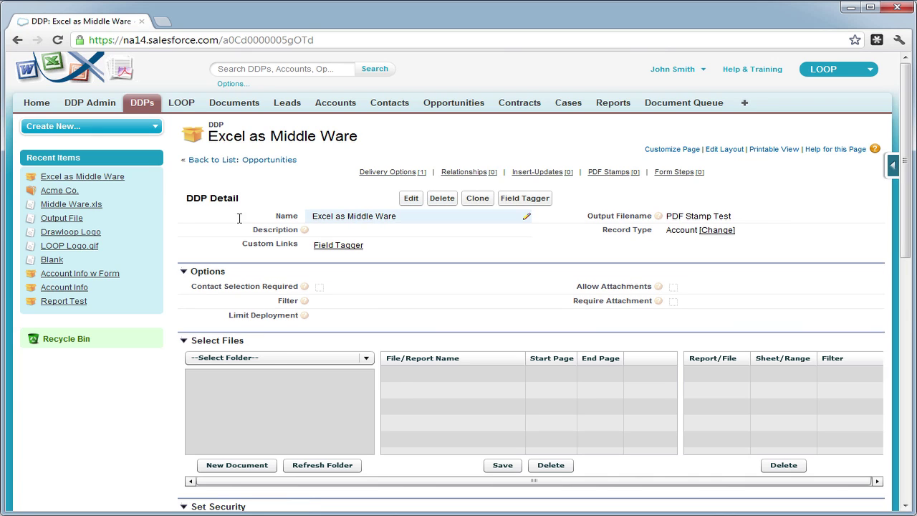
left_click(56, 191)
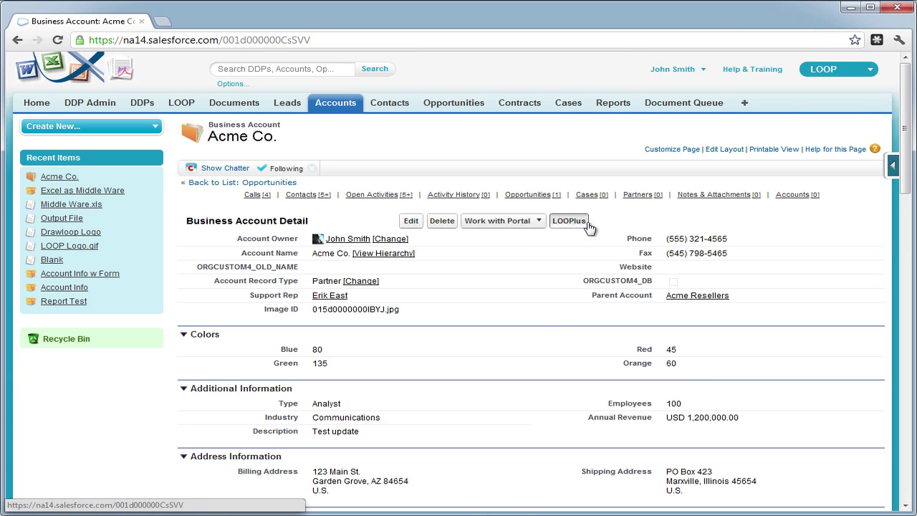
- Run the Excel as Middle Ware DDP for Acme Co. with Download delivery
left_click(573, 221)
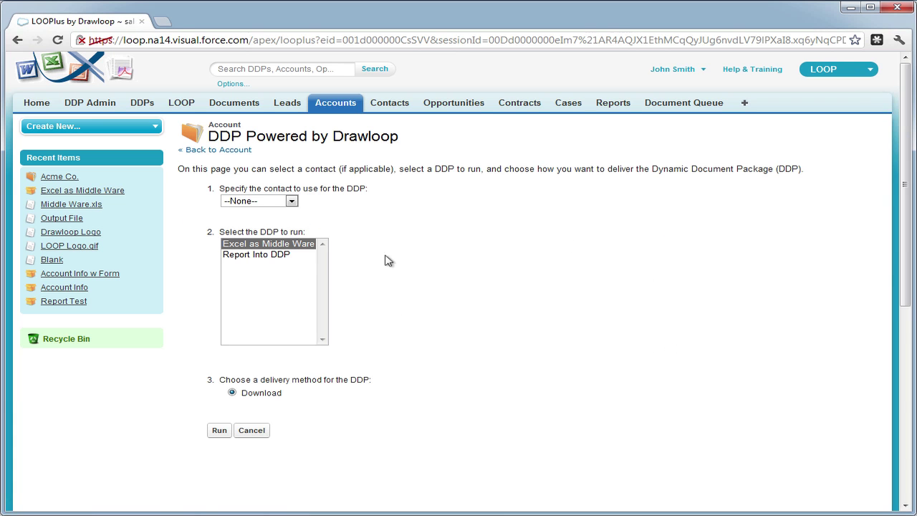
left_click(215, 432)
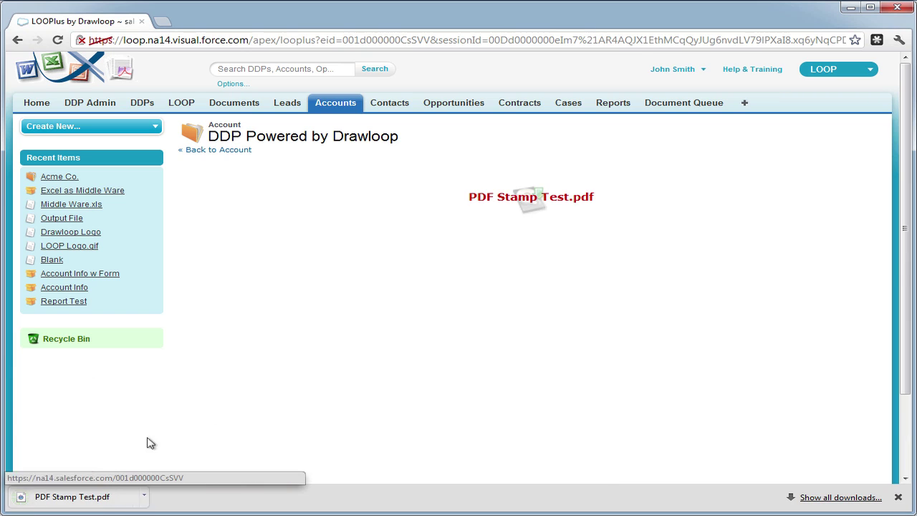
- Open PDF Stamp Test.pdf and check the stage totals table and the $445,000 grand total
left_click(49, 502)
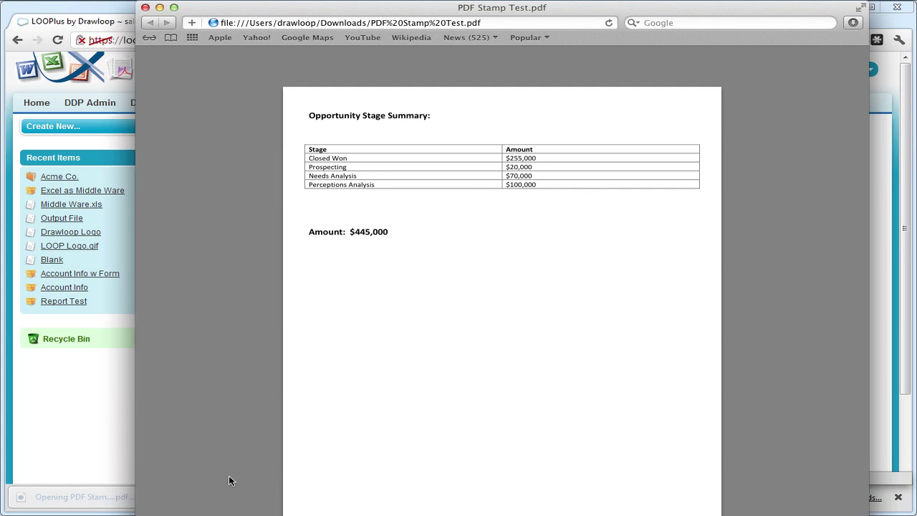
left_click_drag(317, 151, 582, 186)
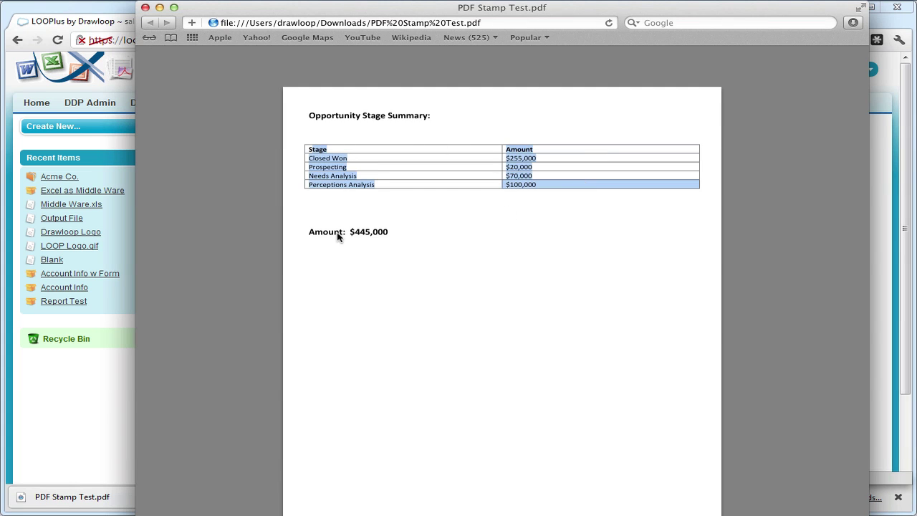
left_click_drag(352, 234, 387, 235)
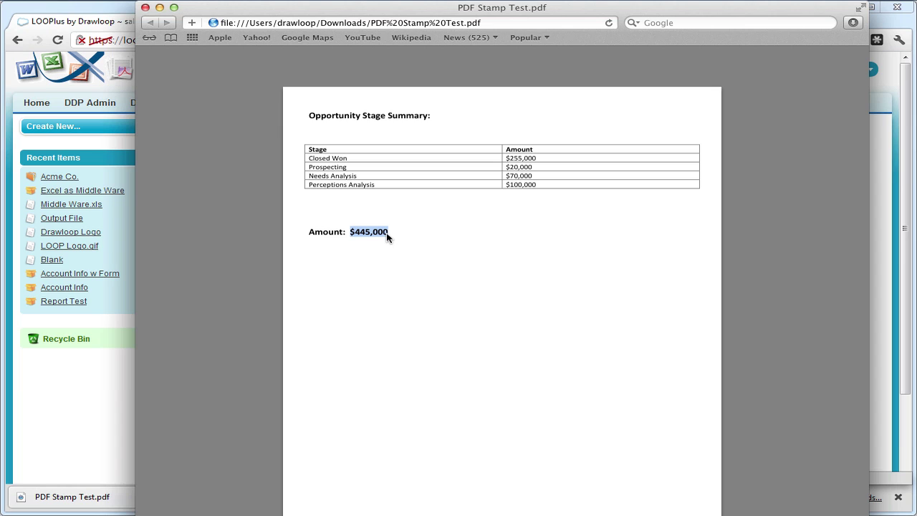
left_click(385, 354)
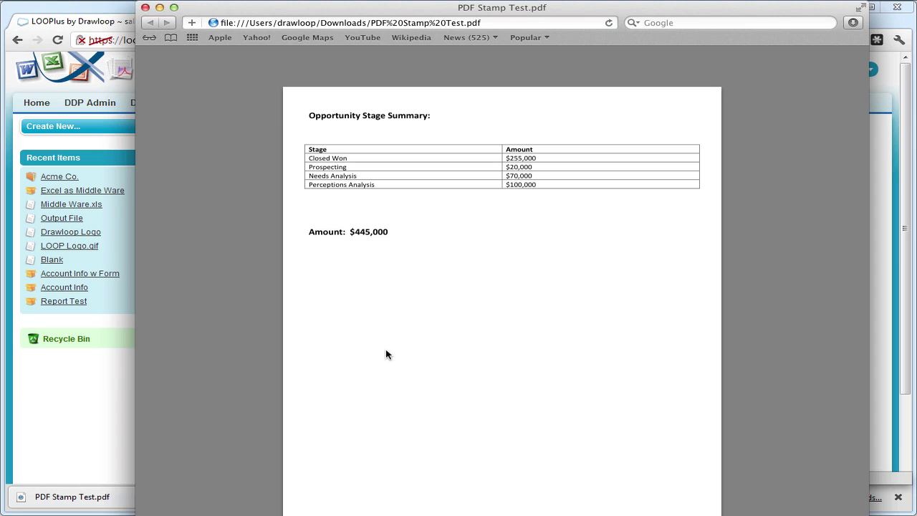